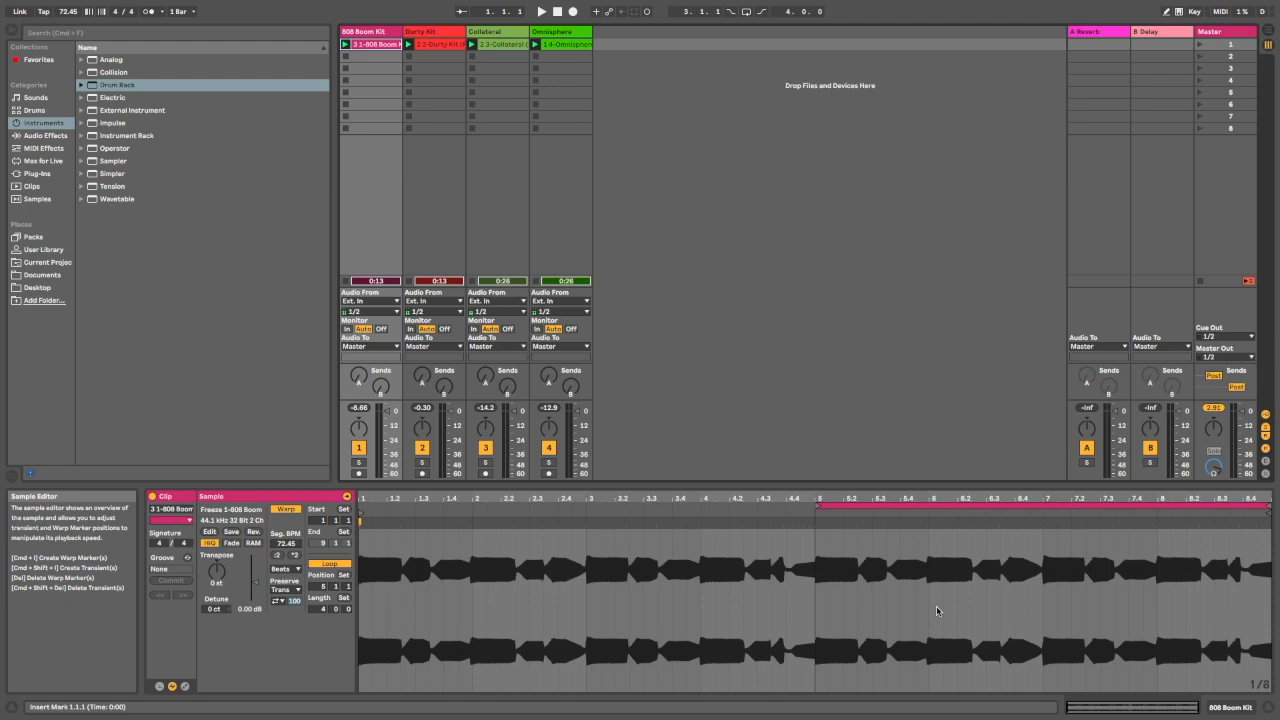
Examine the sample waveforms of the 808 Boom Kit, Durty Kit, Collateral and Omnisphere clips
{"action": "left_click", "coordinate": [438, 47]}
{"action": "left_click", "coordinate": [500, 45]}
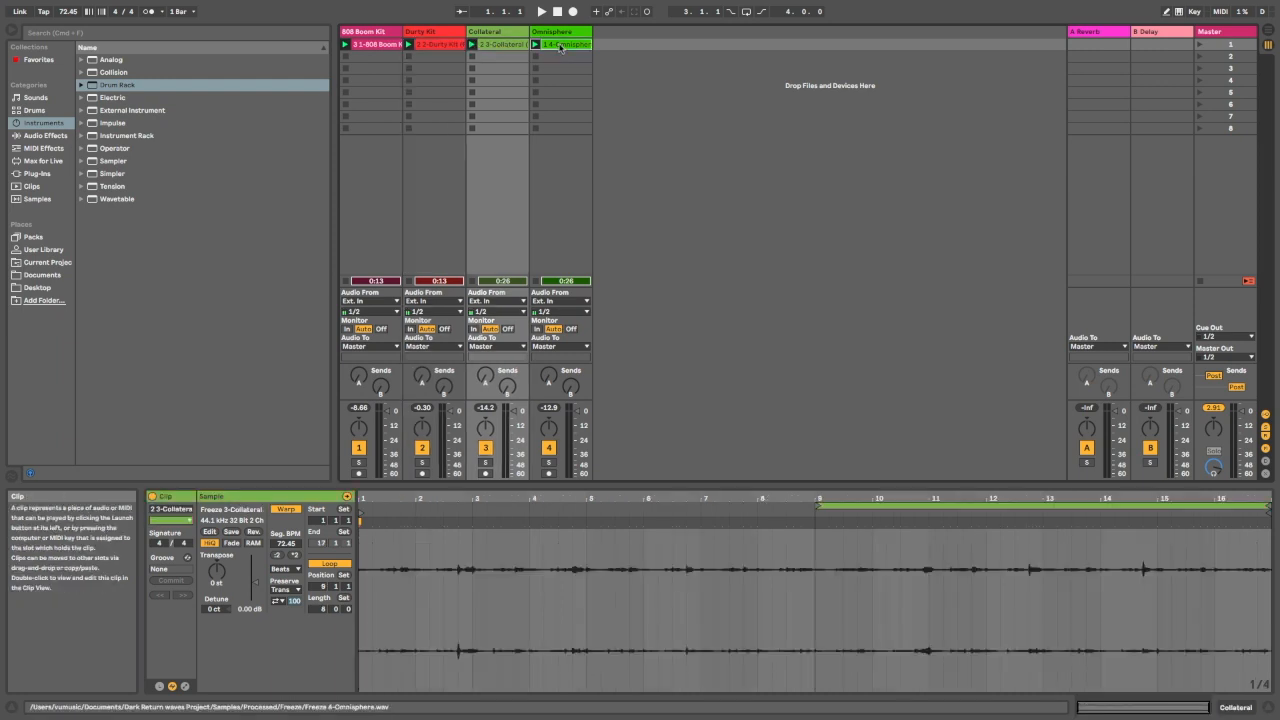
{"action": "left_click", "coordinate": [560, 47]}
{"action": "left_click", "coordinate": [385, 45]}
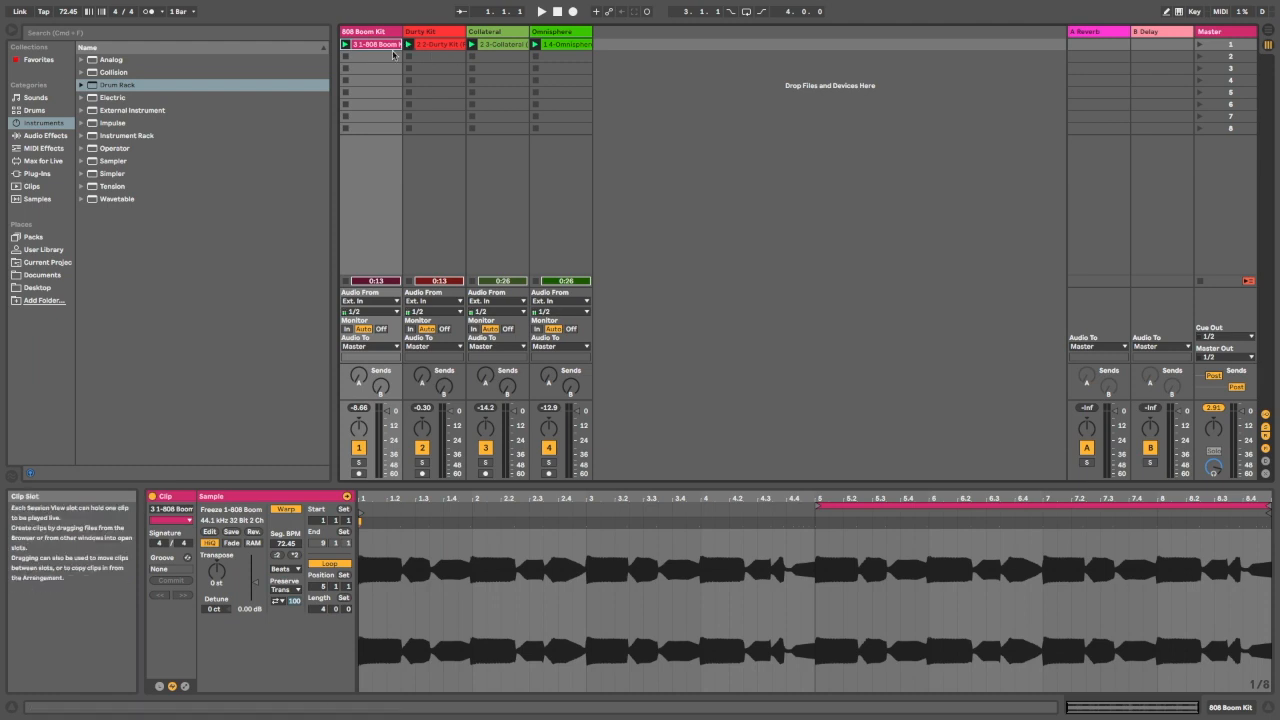
{"action": "left_click", "coordinate": [445, 45]}
{"action": "left_click", "coordinate": [498, 46]}
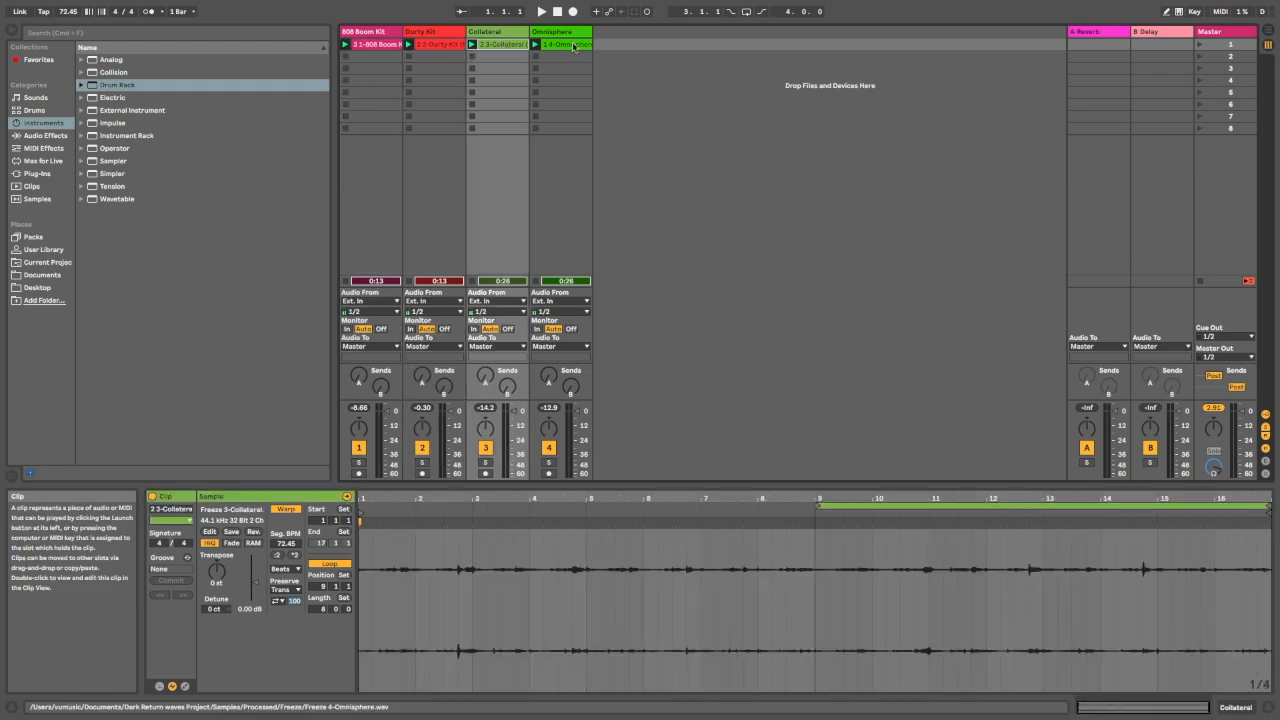
{"action": "left_click", "coordinate": [560, 45]}
{"action": "left_click", "coordinate": [370, 48]}
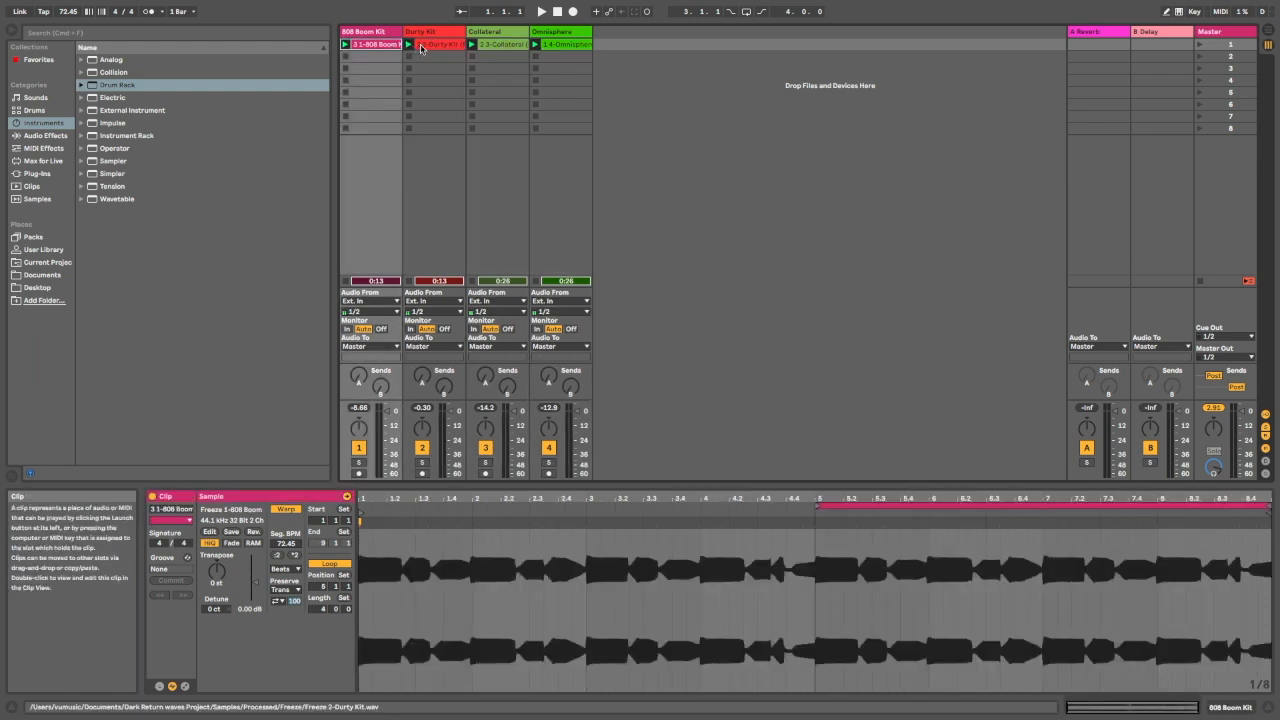
{"action": "left_click", "coordinate": [435, 45]}
{"action": "left_click", "coordinate": [500, 46]}
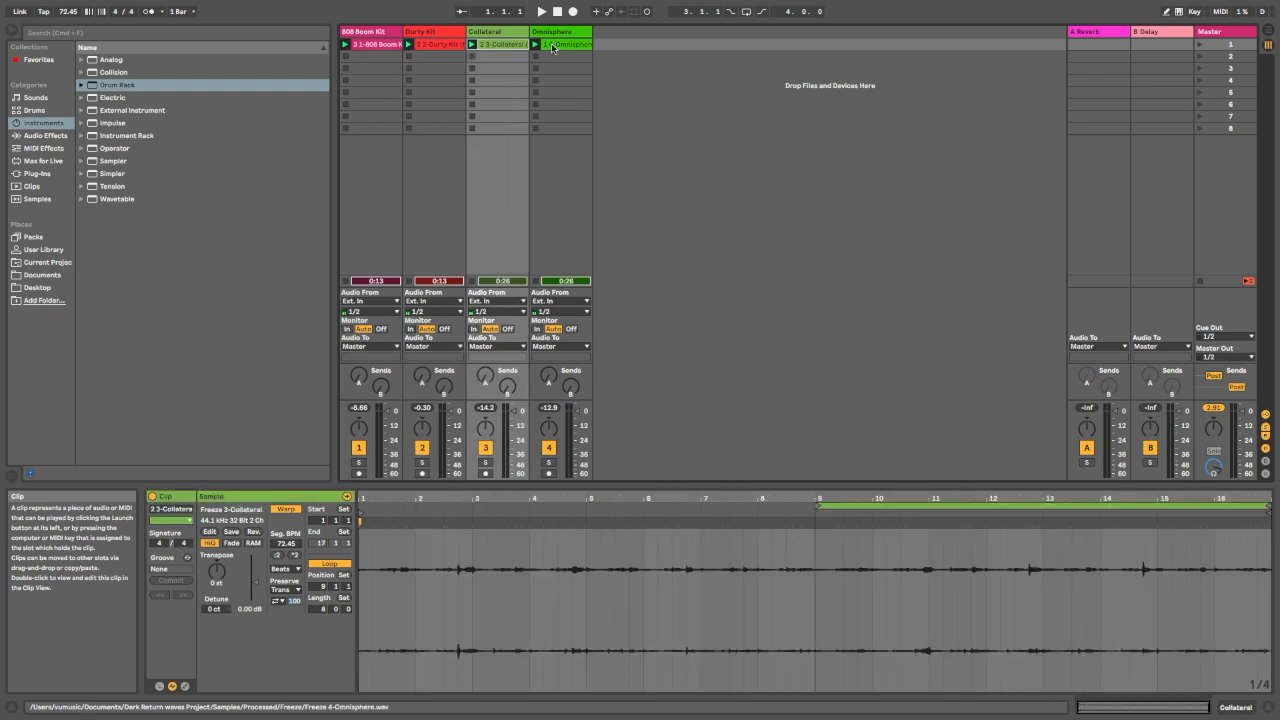
{"action": "left_click", "coordinate": [553, 46]}
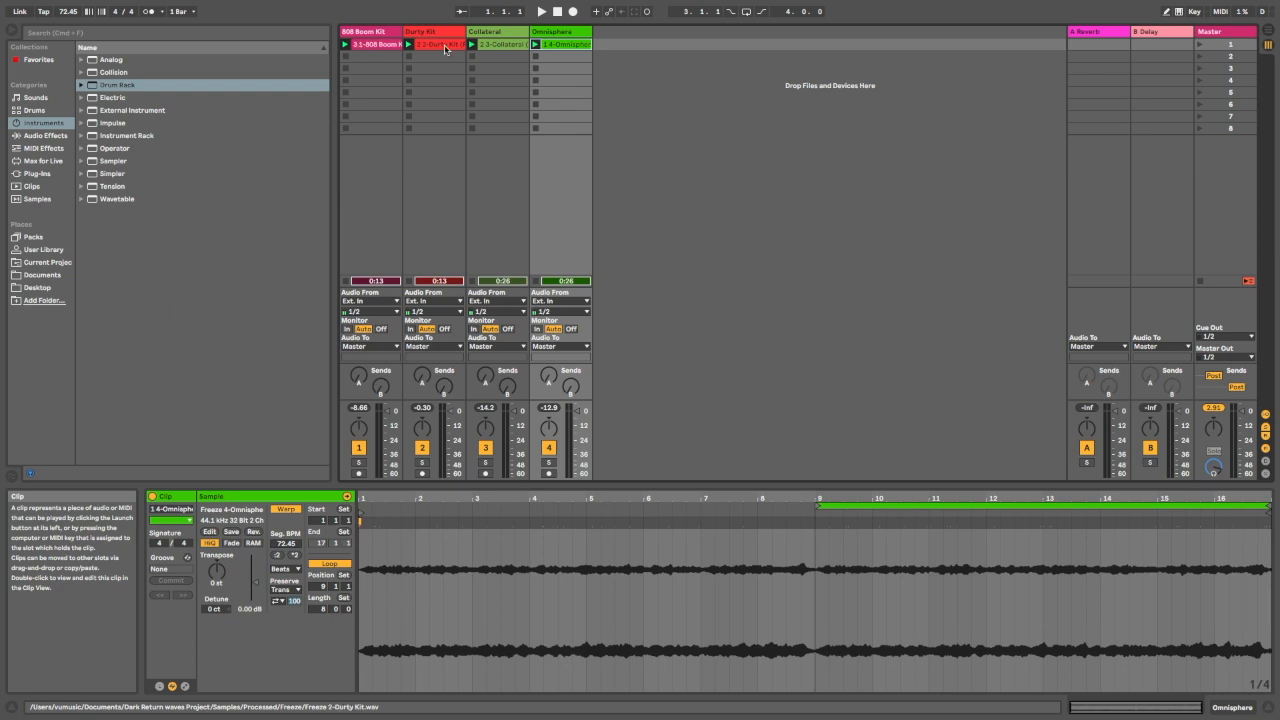
{"action": "left_click", "coordinate": [369, 45]}
{"action": "left_click", "coordinate": [369, 46]}
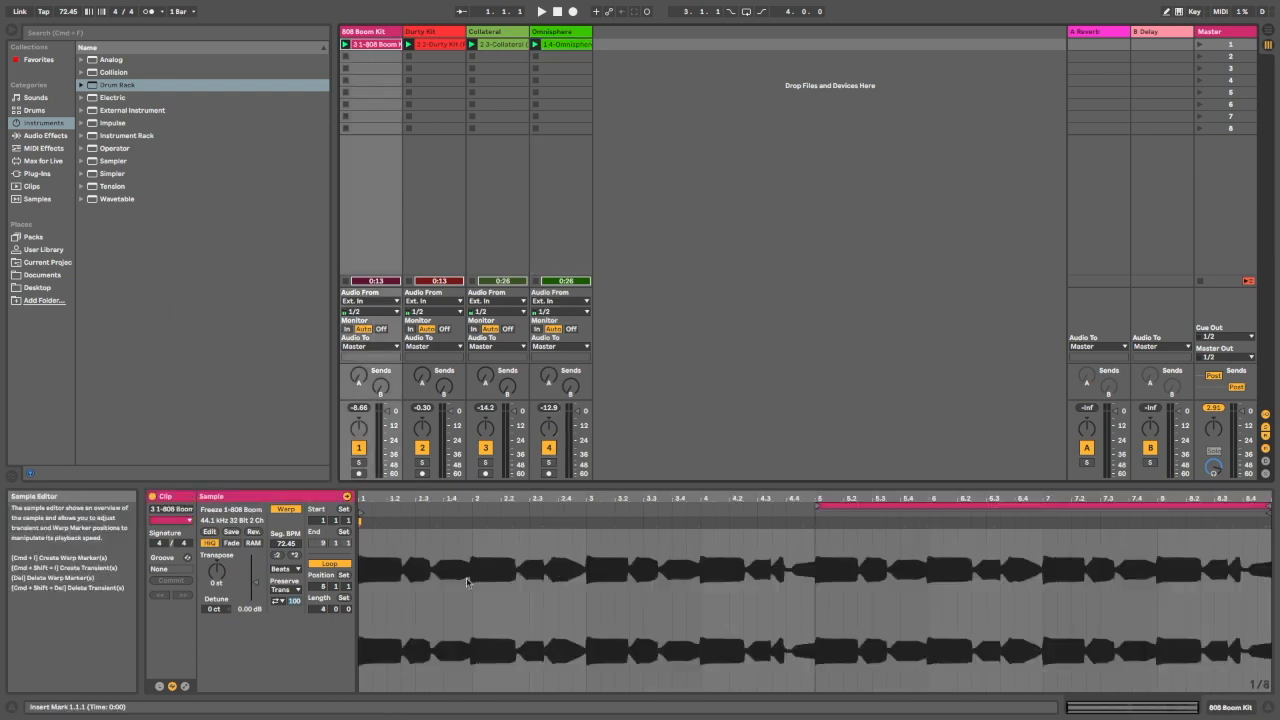
Audition each of the four tracks in solo, one after another, and play all clips of scene 1 together without solo
{"action": "left_click", "coordinate": [360, 463]}
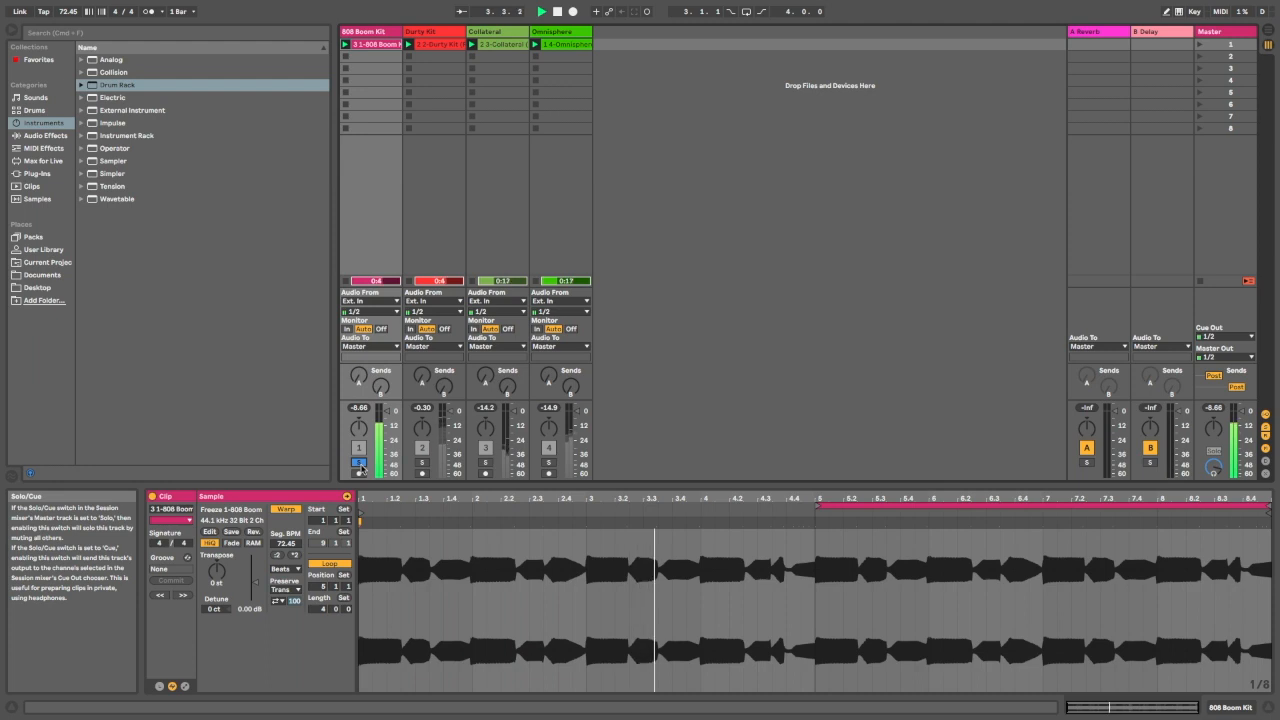
{"action": "left_click", "coordinate": [422, 463]}
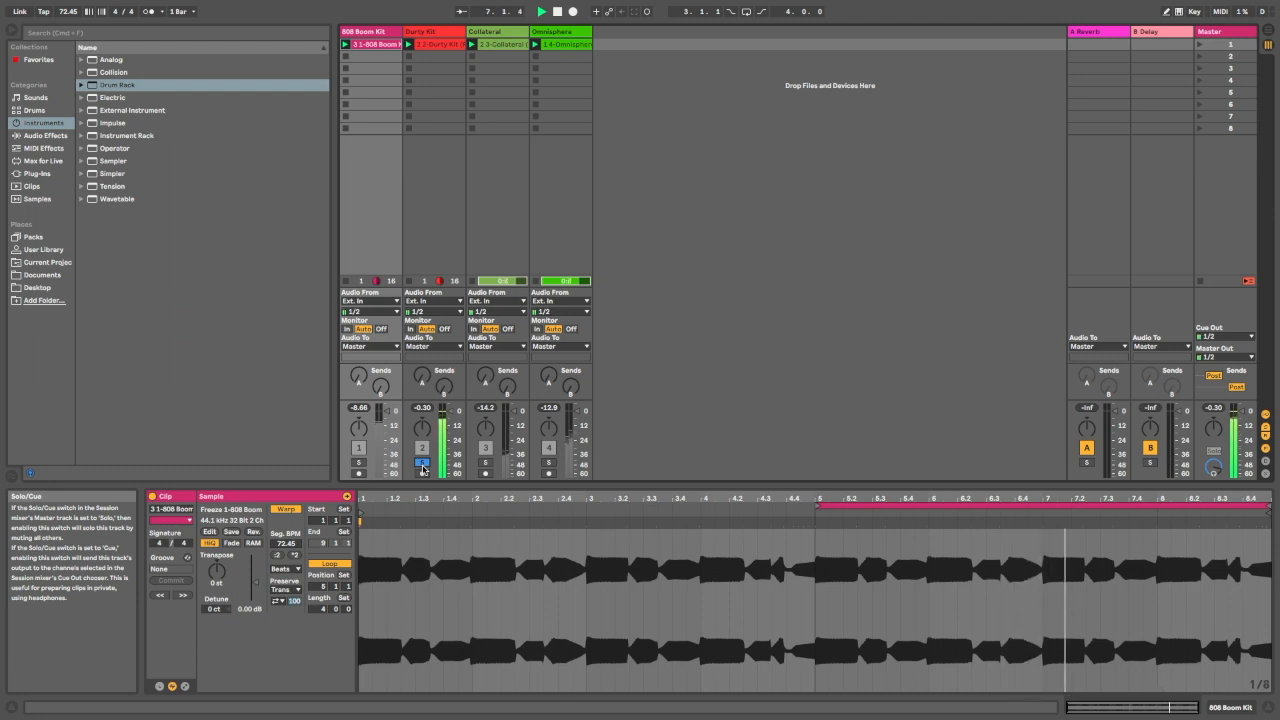
{"action": "left_click", "coordinate": [485, 462]}
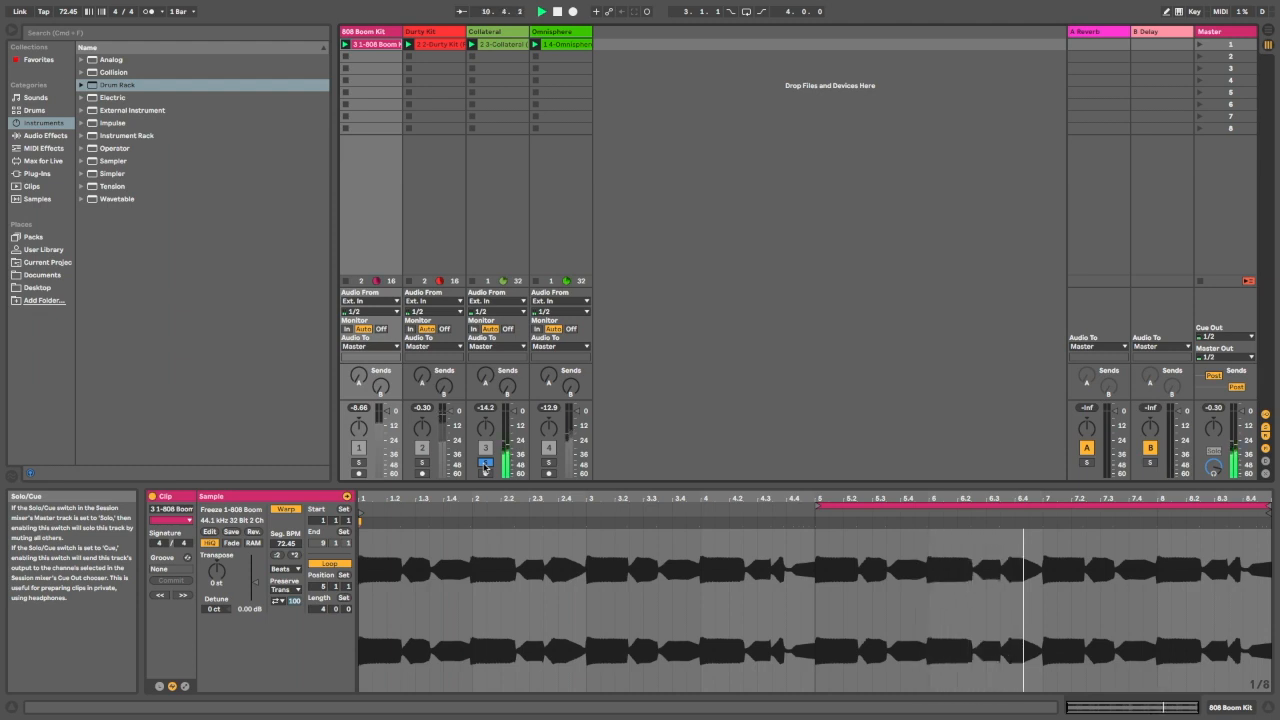
{"action": "left_click", "coordinate": [549, 463]}
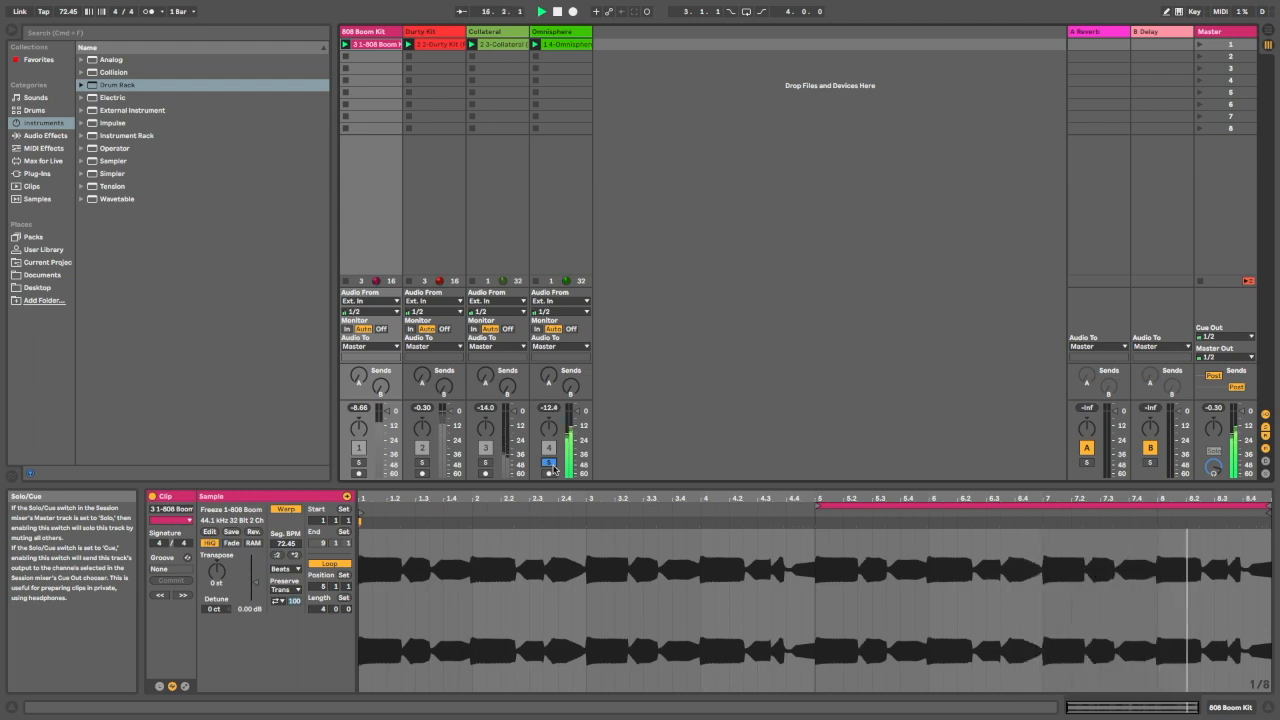
{"action": "key", "text": "space"}
{"action": "left_click", "coordinate": [547, 464]}
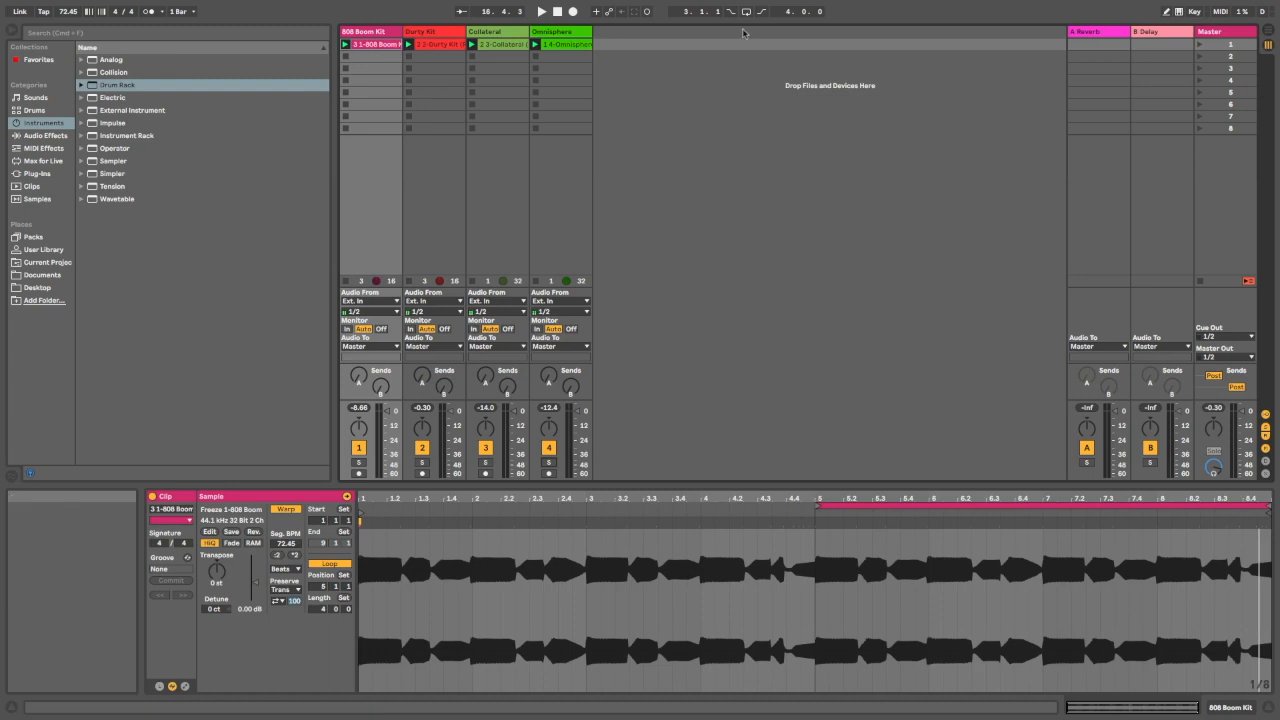
{"action": "left_click", "coordinate": [1201, 45]}
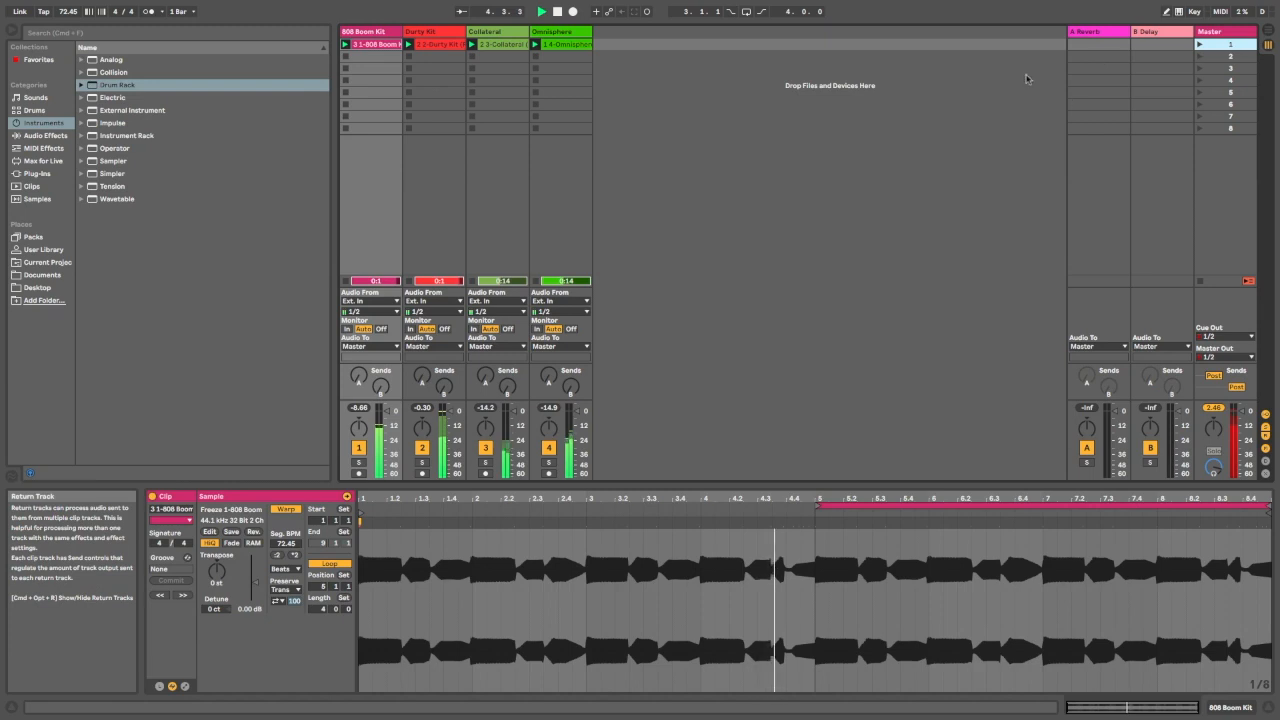
{"action": "left_click", "coordinate": [558, 13]}
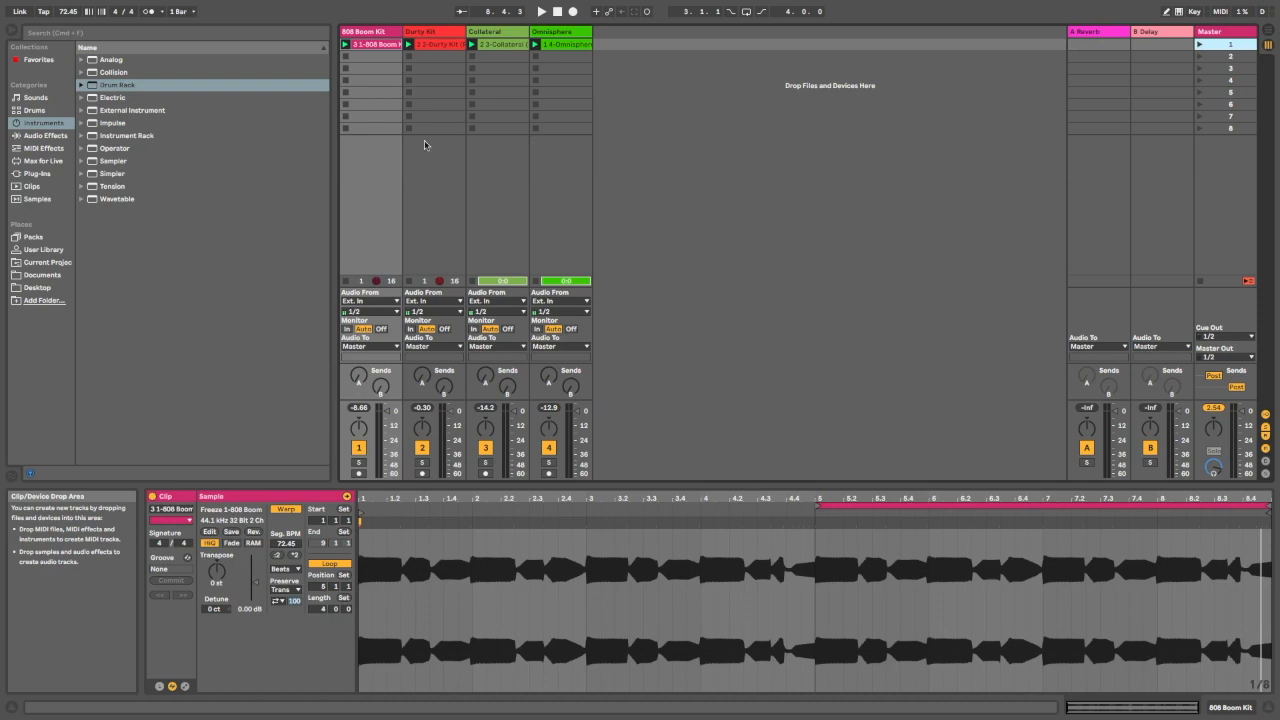
Create a new, empty Live Set
{"action": "mouse_move", "coordinate": [205, 4]}
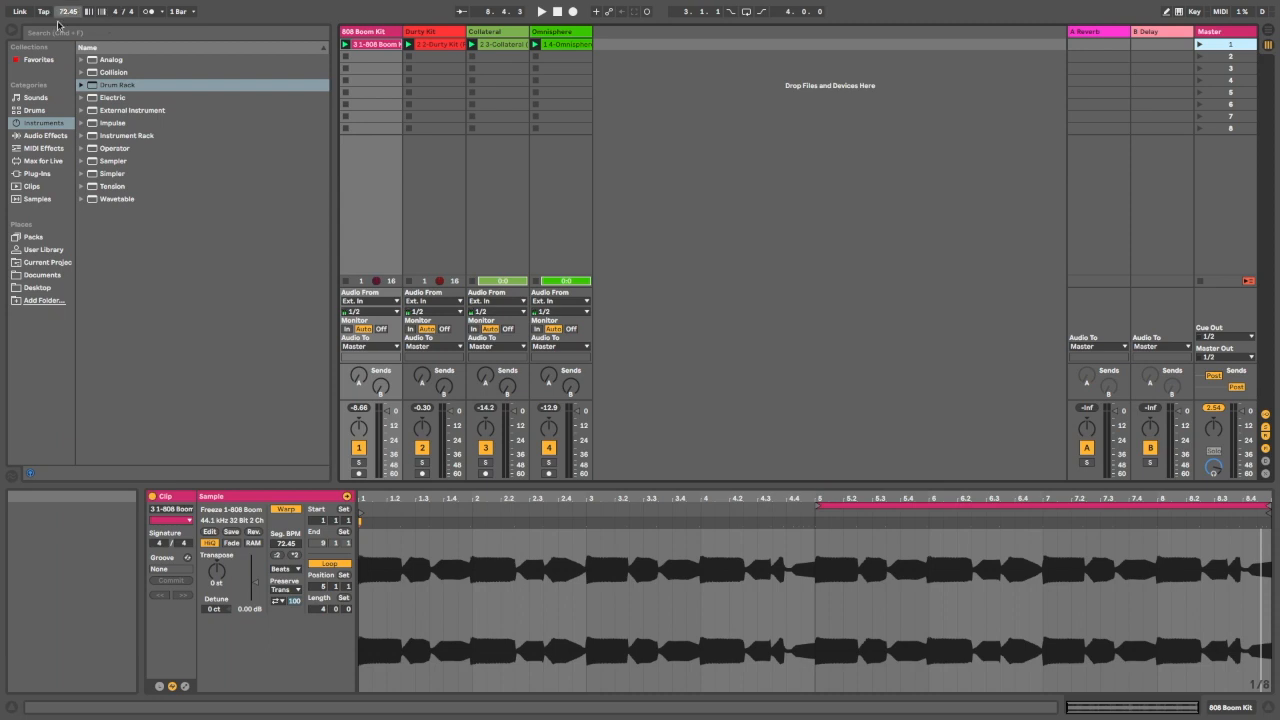
{"action": "mouse_move", "coordinate": [66, 5]}
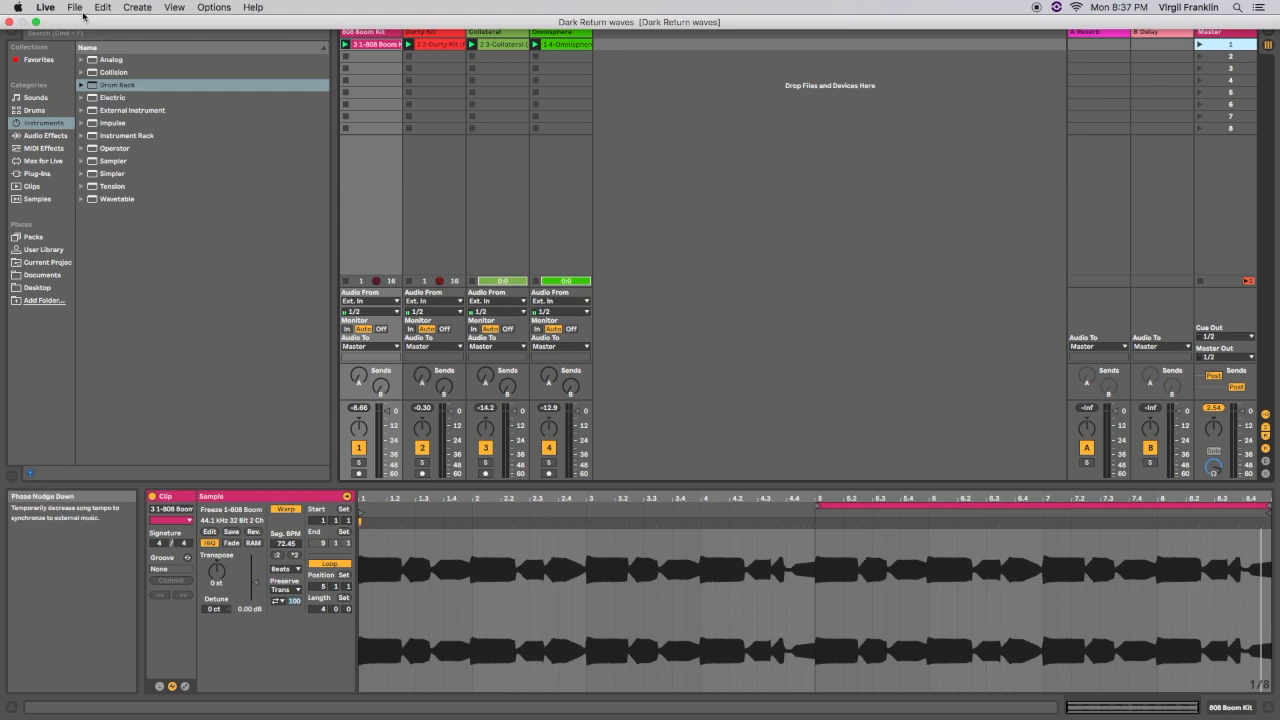
{"action": "left_click", "coordinate": [77, 8]}
{"action": "left_click", "coordinate": [88, 23]}
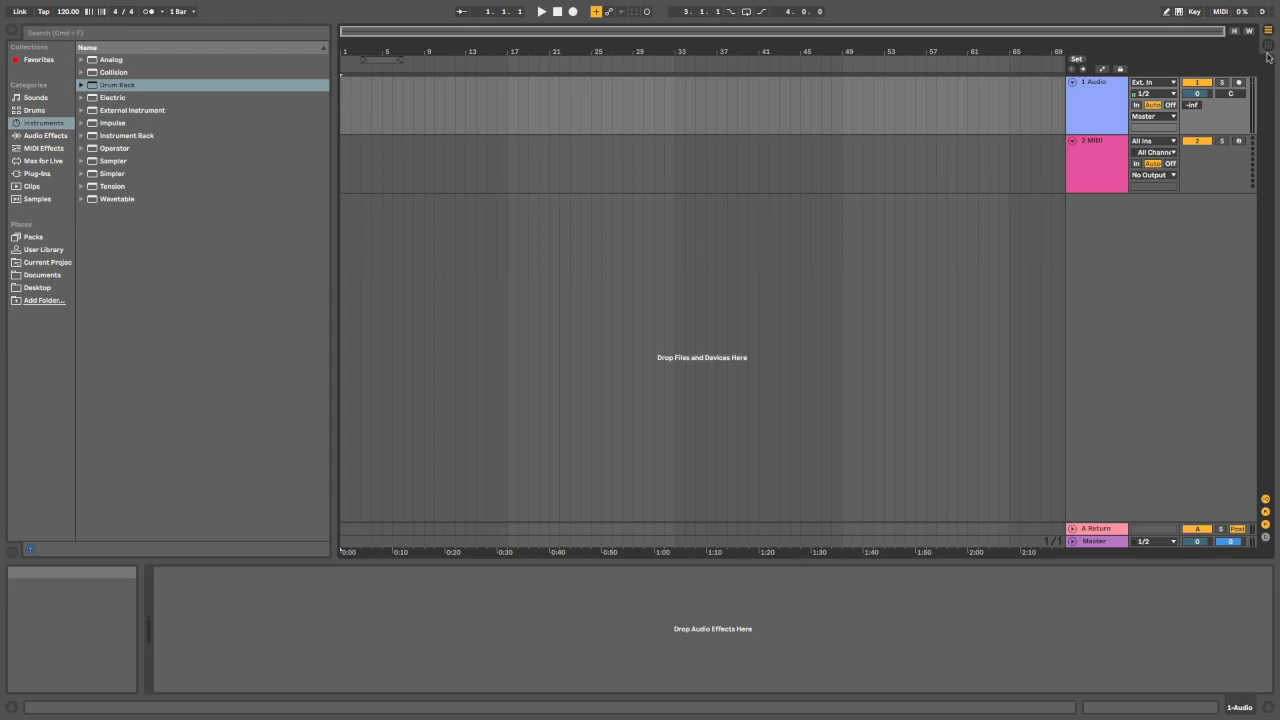
Switch the new set to Session View and remove the MIDI track
{"action": "left_click", "coordinate": [1268, 46]}
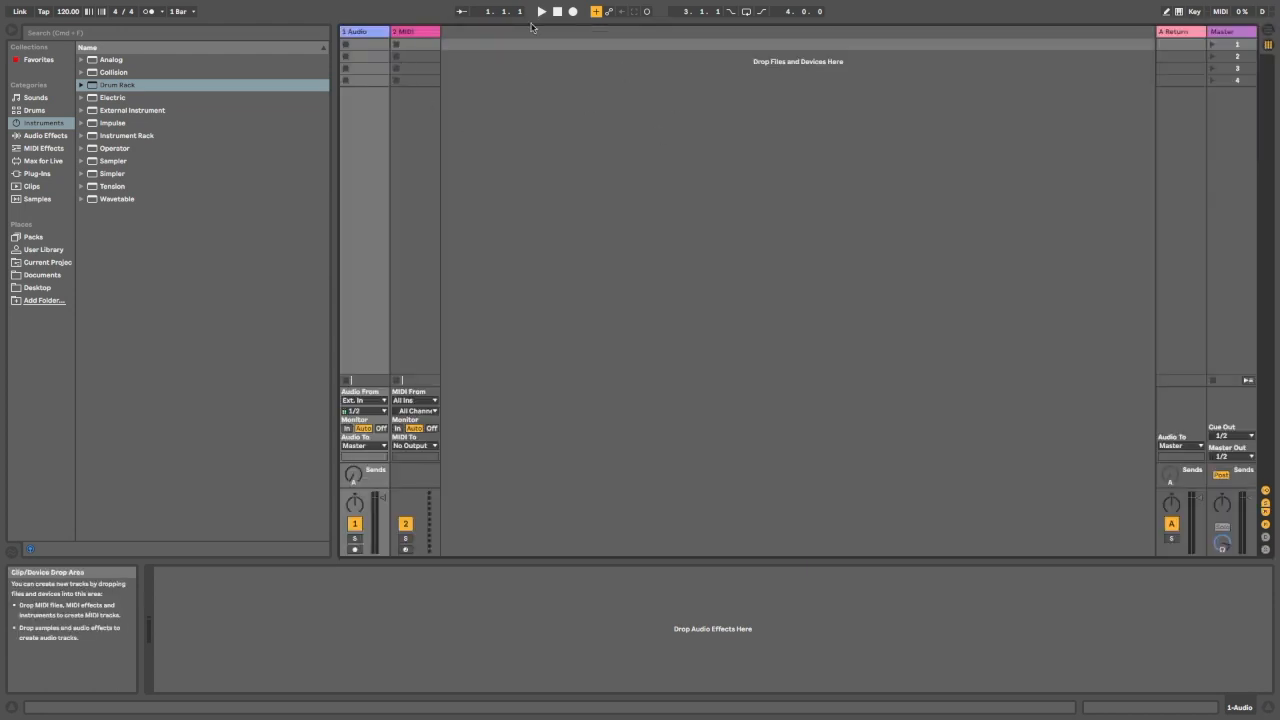
{"action": "right_click", "coordinate": [405, 35]}
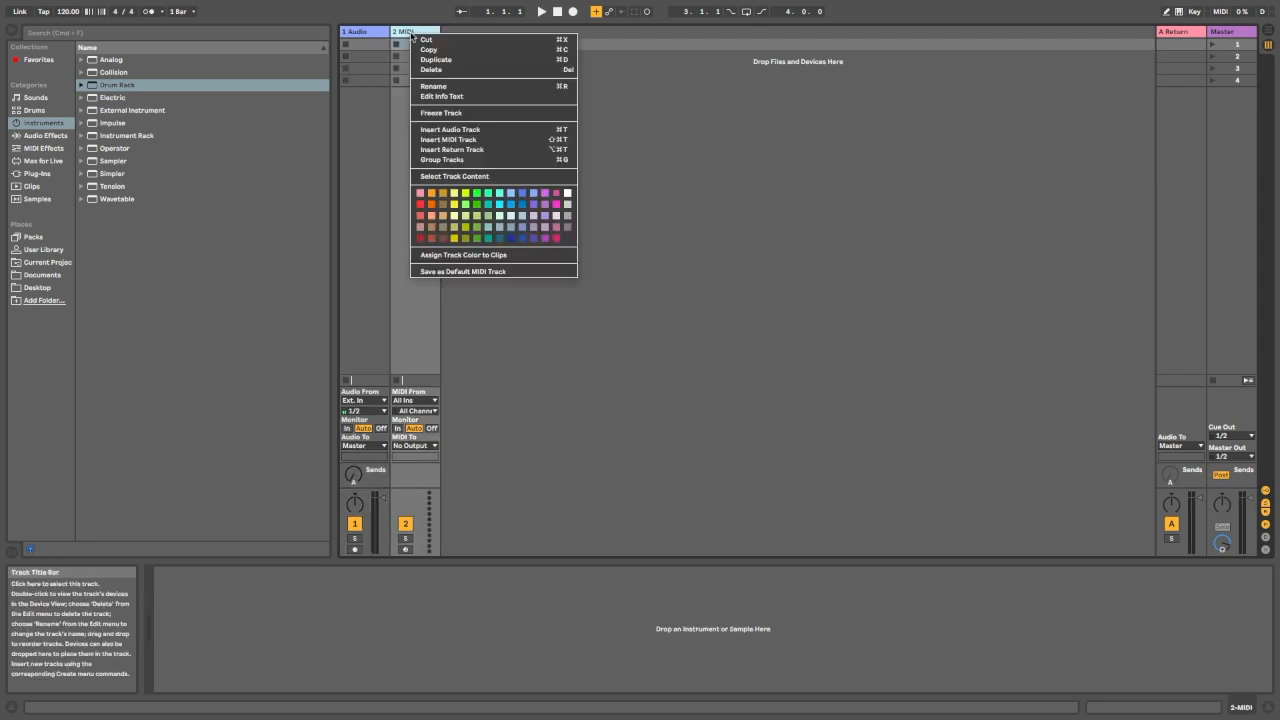
{"action": "left_click", "coordinate": [414, 50]}
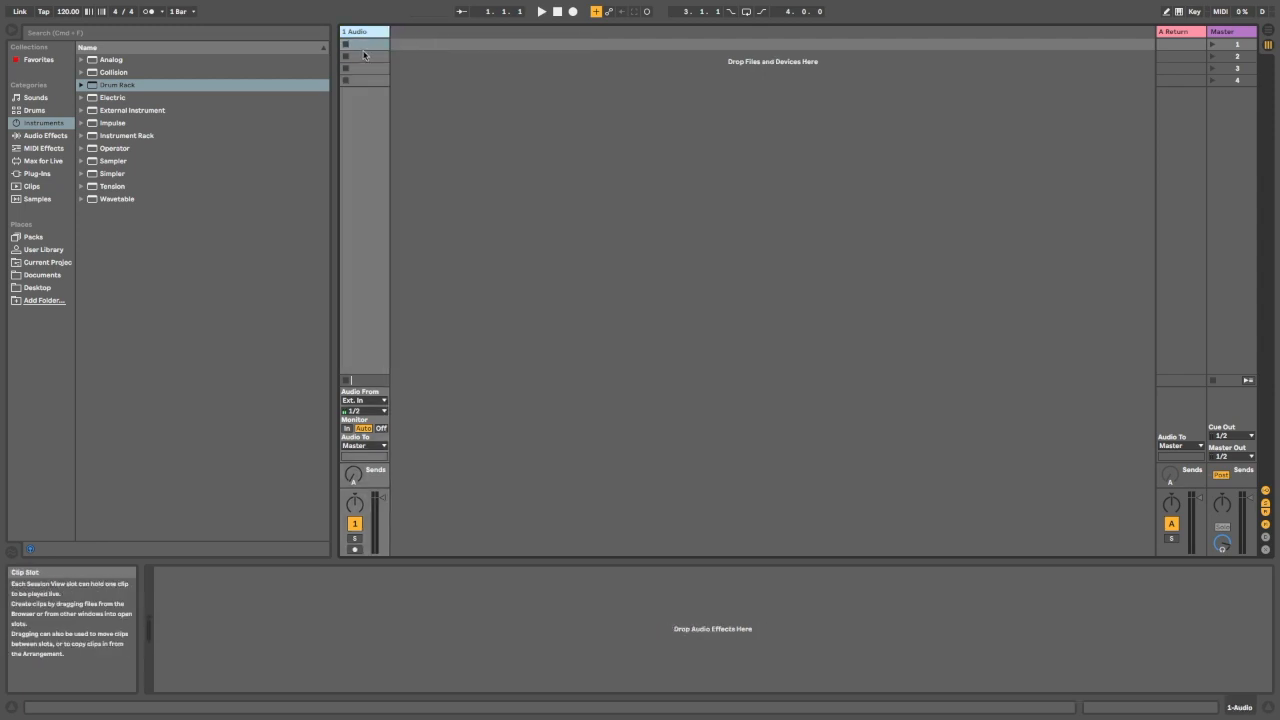
Turn off the browser's sample preview and load 80s Beat-90bpm.wav from the Samples library into the audio track's first clip slot
{"action": "left_click", "coordinate": [34, 203]}
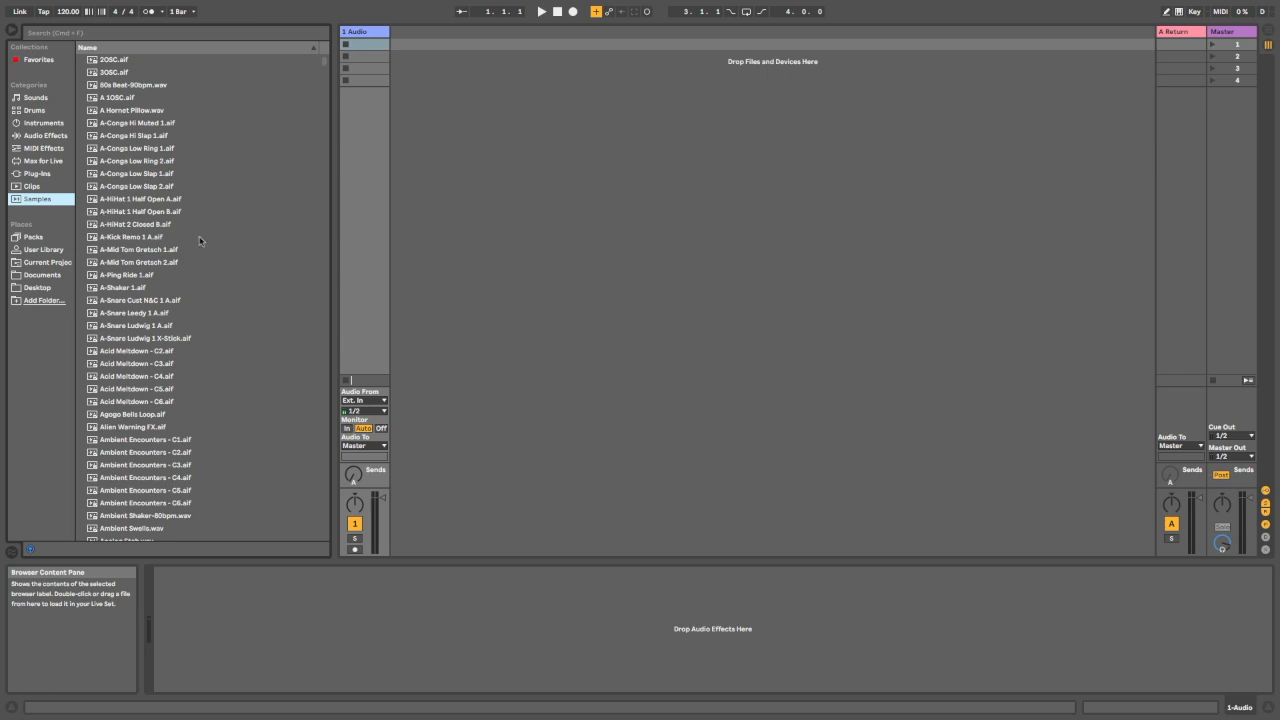
{"action": "scroll", "coordinate": [178, 309], "scroll_direction": "down", "scroll_amount": 2}
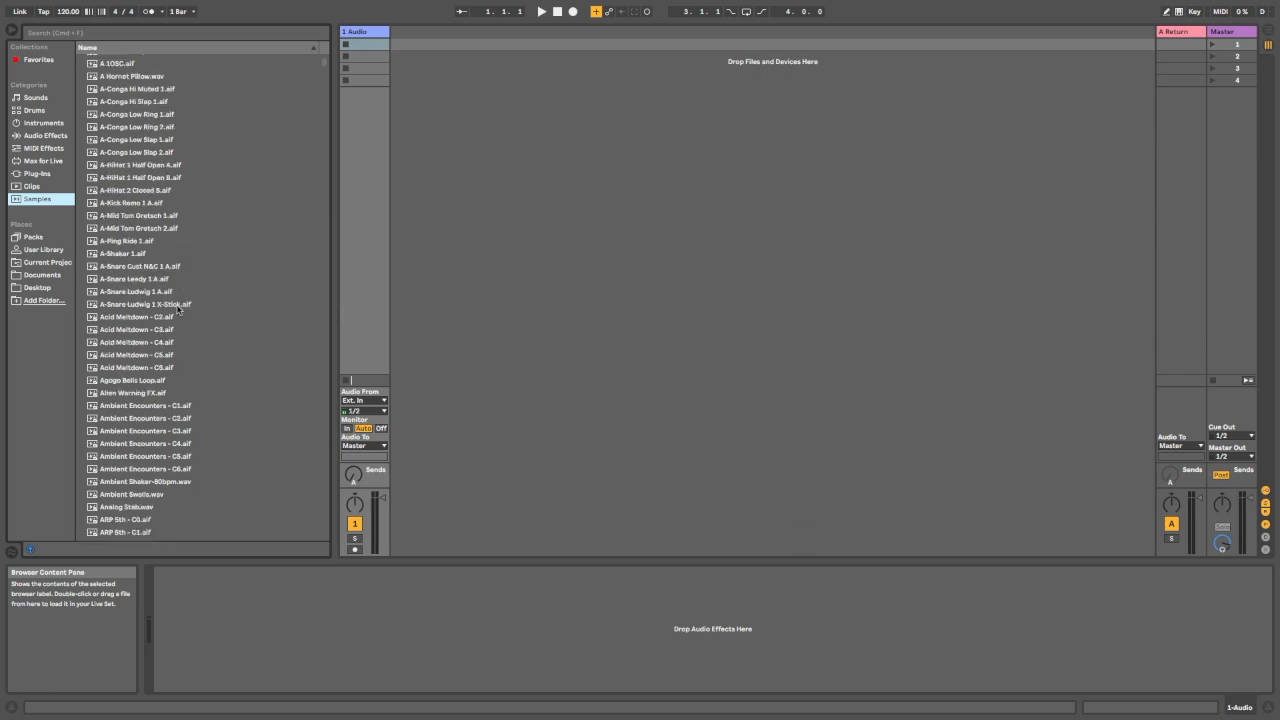
{"action": "scroll", "coordinate": [178, 309], "scroll_direction": "up", "scroll_amount": 2}
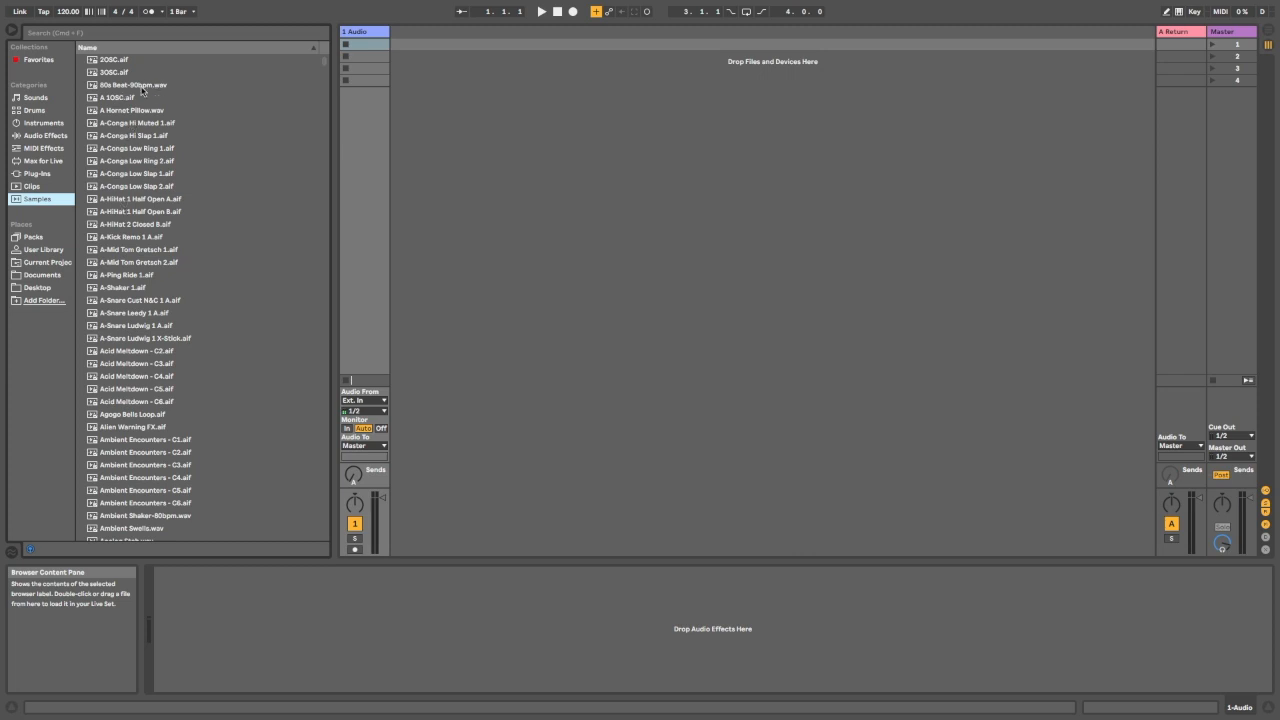
{"action": "left_click", "coordinate": [137, 88]}
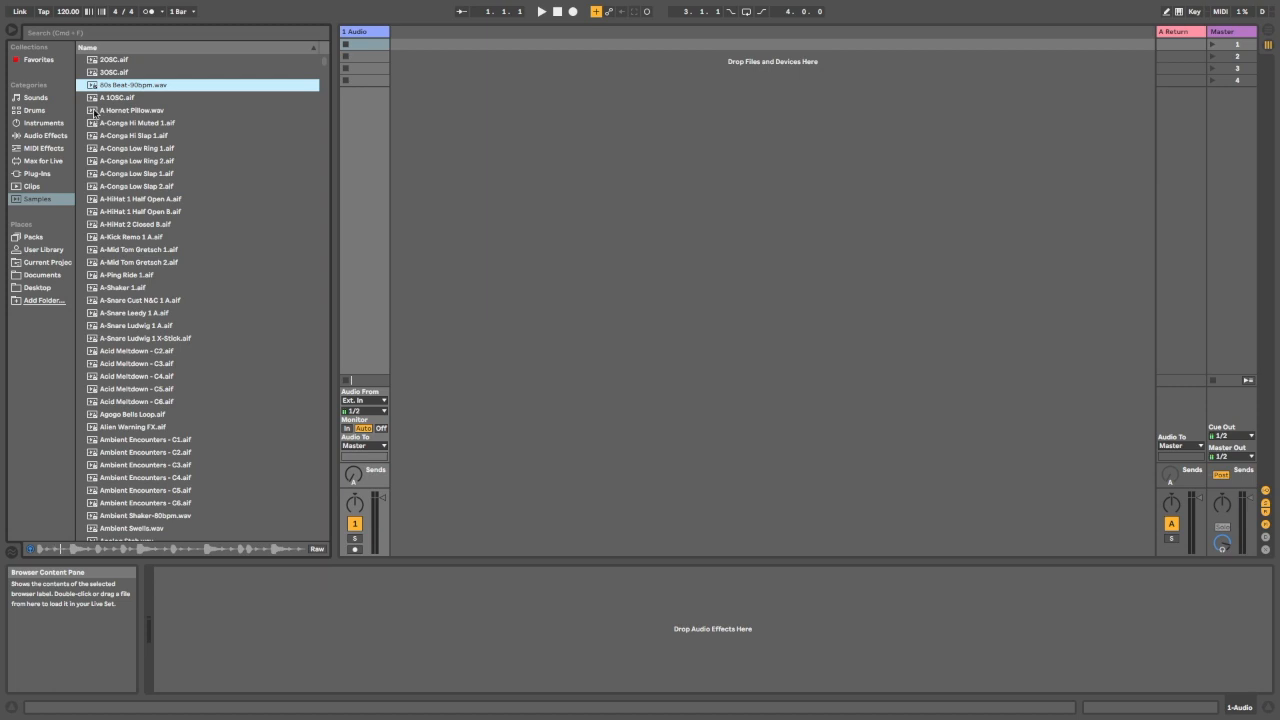
{"action": "left_click", "coordinate": [31, 549]}
{"action": "left_click", "coordinate": [362, 45]}
{"action": "left_click_drag", "start_coordinate": [362, 45], "coordinate": [360, 44]}
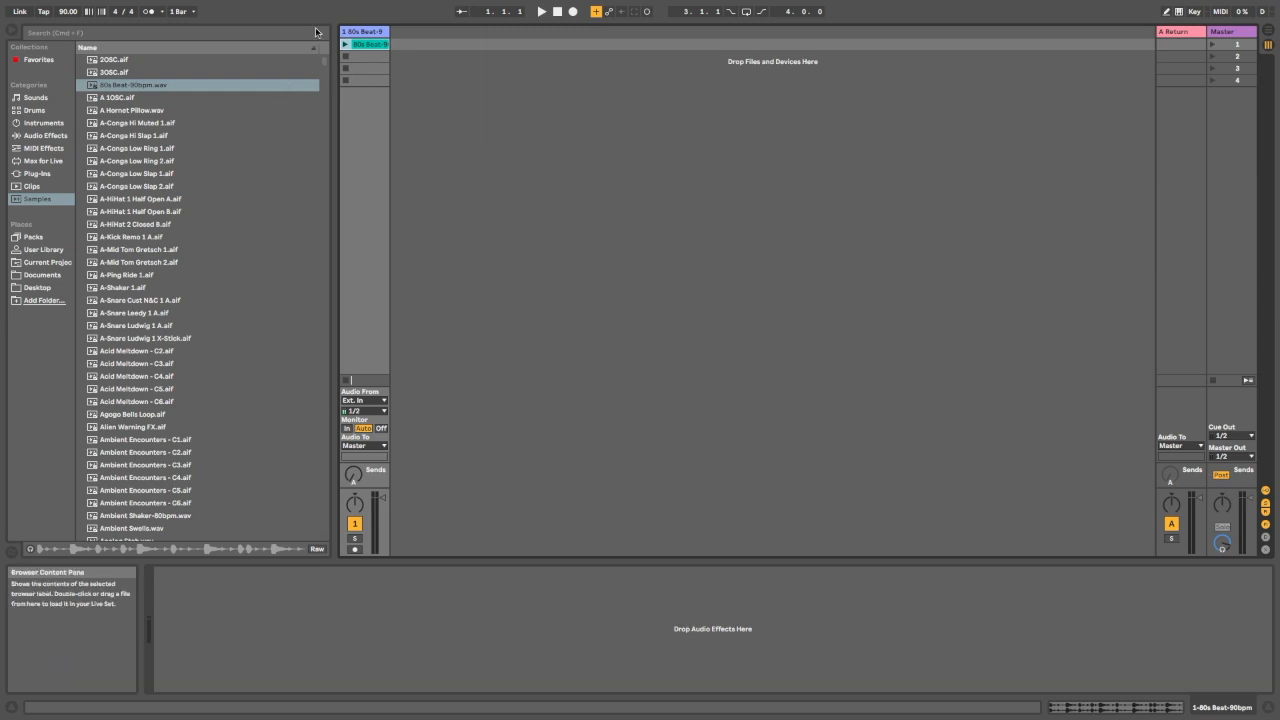
Play the 80s Beat clip, stop playback and show the clip's sample waveform and settings
{"action": "left_click", "coordinate": [345, 45]}
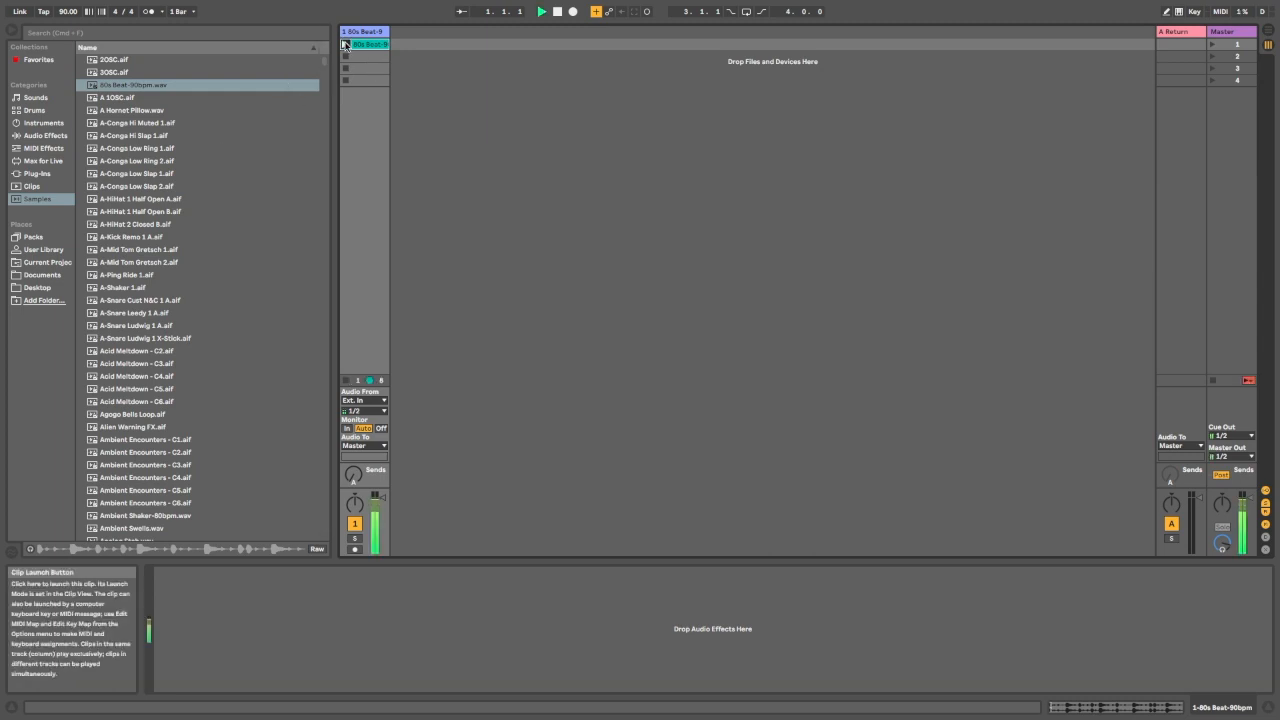
{"action": "left_click", "coordinate": [557, 13]}
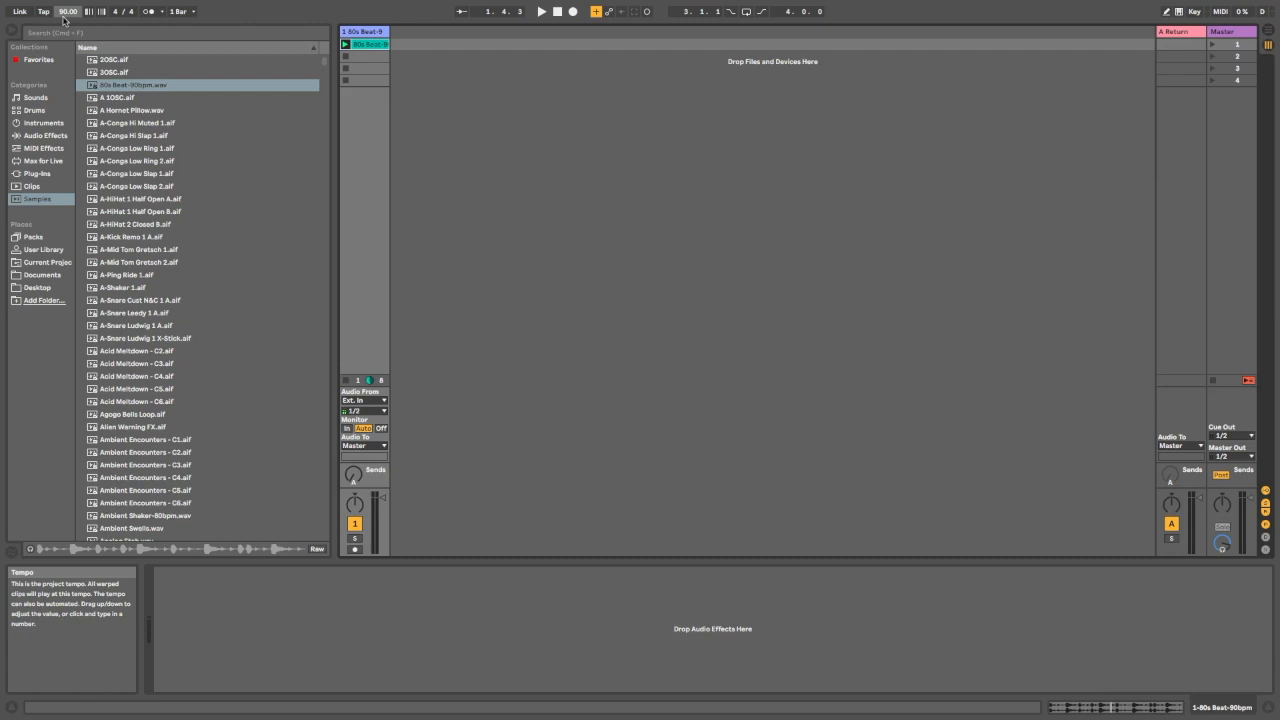
{"action": "left_click", "coordinate": [1111, 712]}
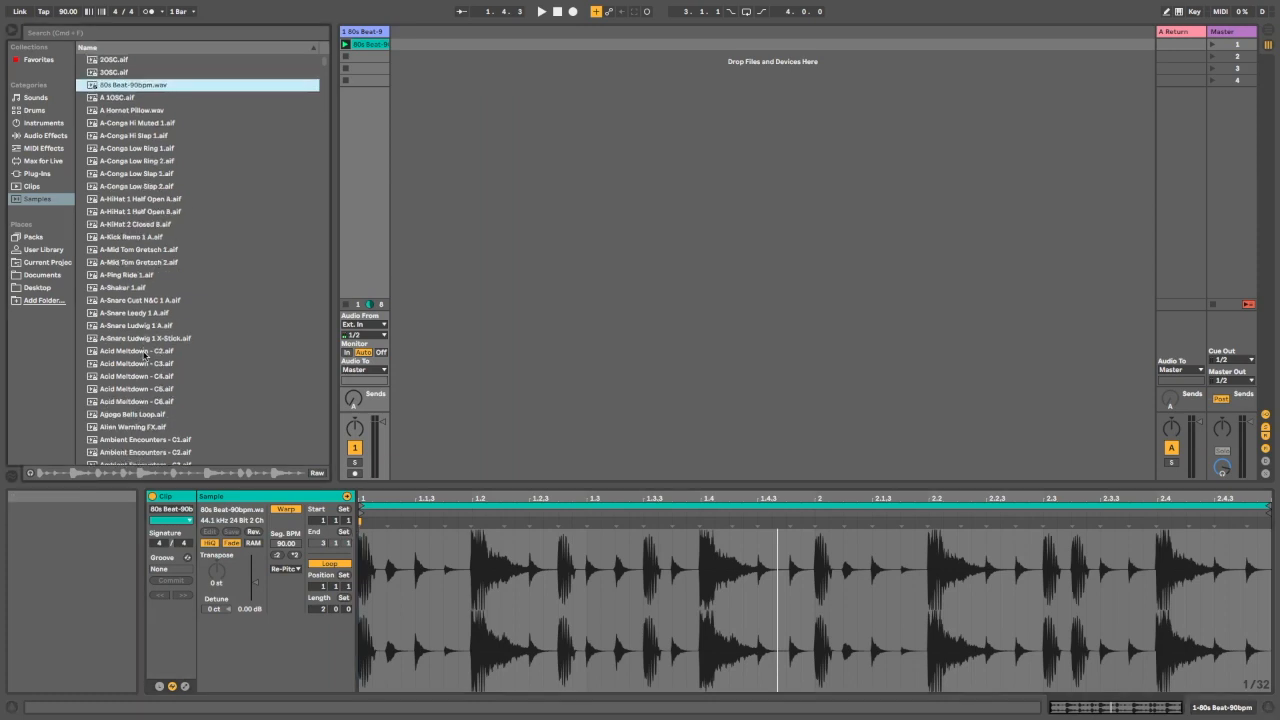
Load the sample Ambient Shaker-80bpm.wav into the first clip slot of a new audio track beside the 80s Beat track
{"action": "left_click", "coordinate": [165, 288]}
{"action": "scroll", "coordinate": [155, 318], "scroll_direction": "down", "scroll_amount": 1}
{"action": "scroll", "coordinate": [153, 327], "scroll_direction": "down", "scroll_amount": 5}
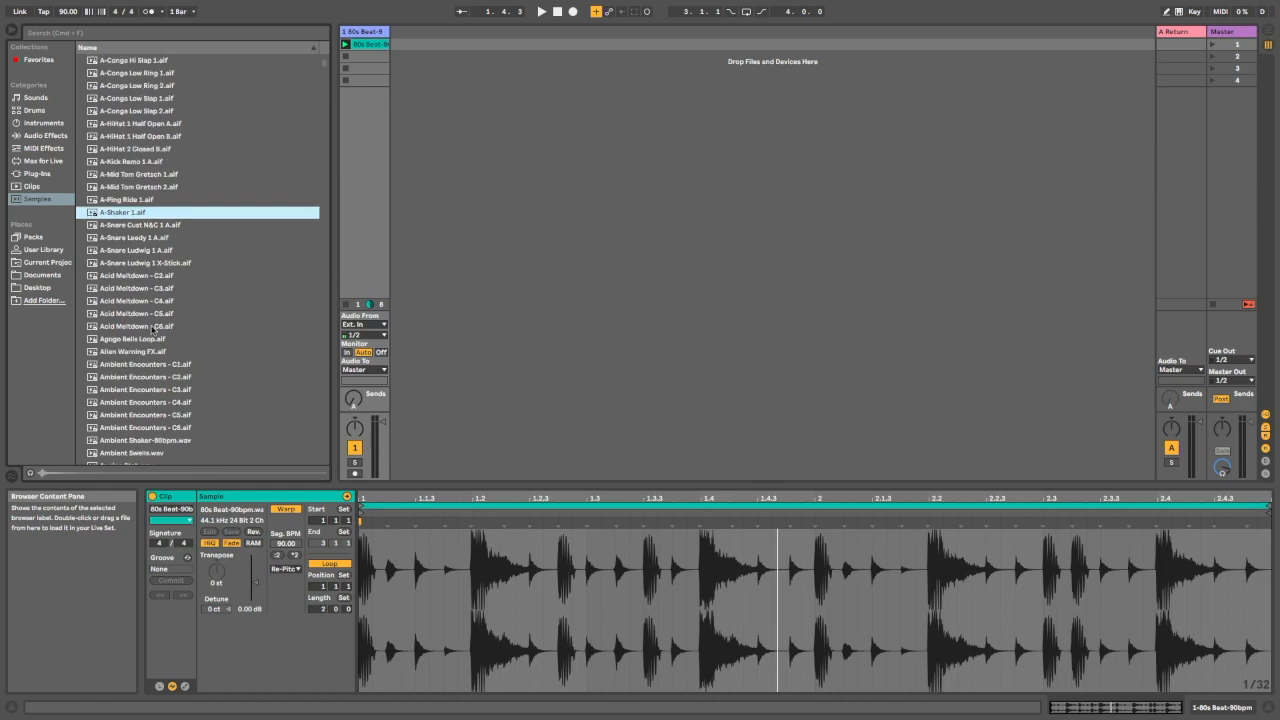
{"action": "scroll", "coordinate": [153, 327], "scroll_direction": "down", "scroll_amount": 2}
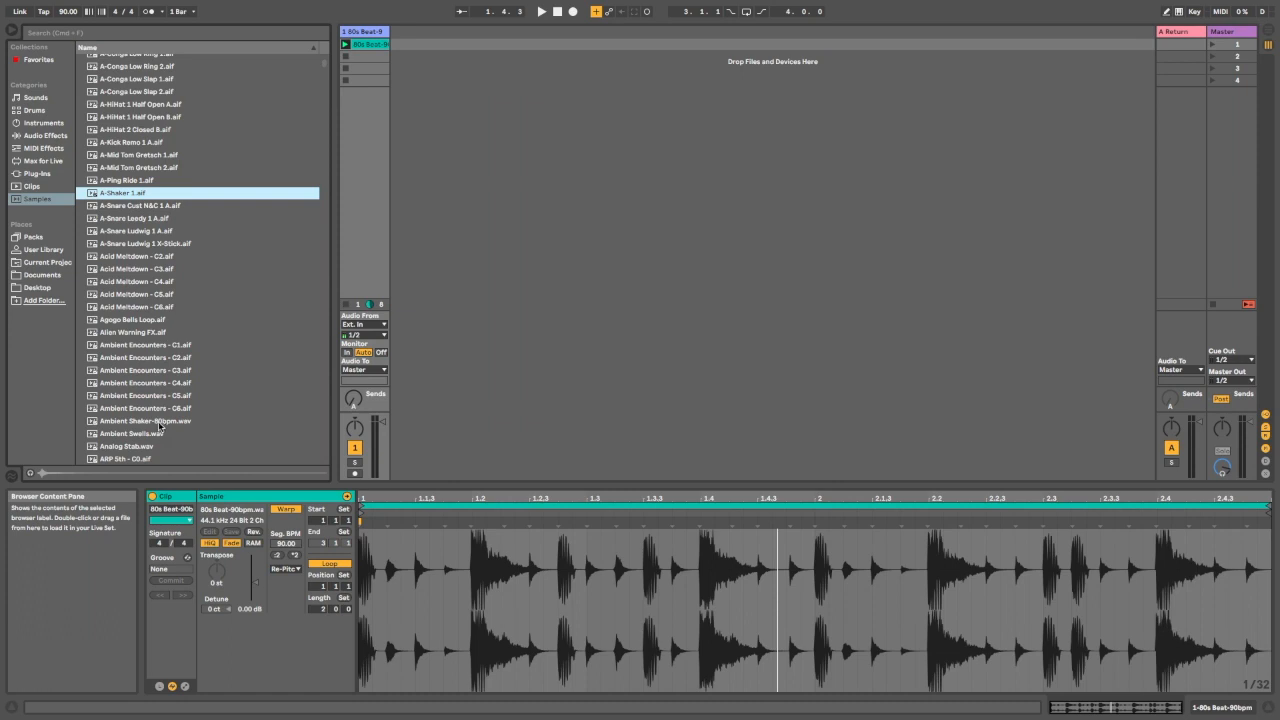
{"action": "left_click_drag", "start_coordinate": [160, 425], "coordinate": [411, 46]}
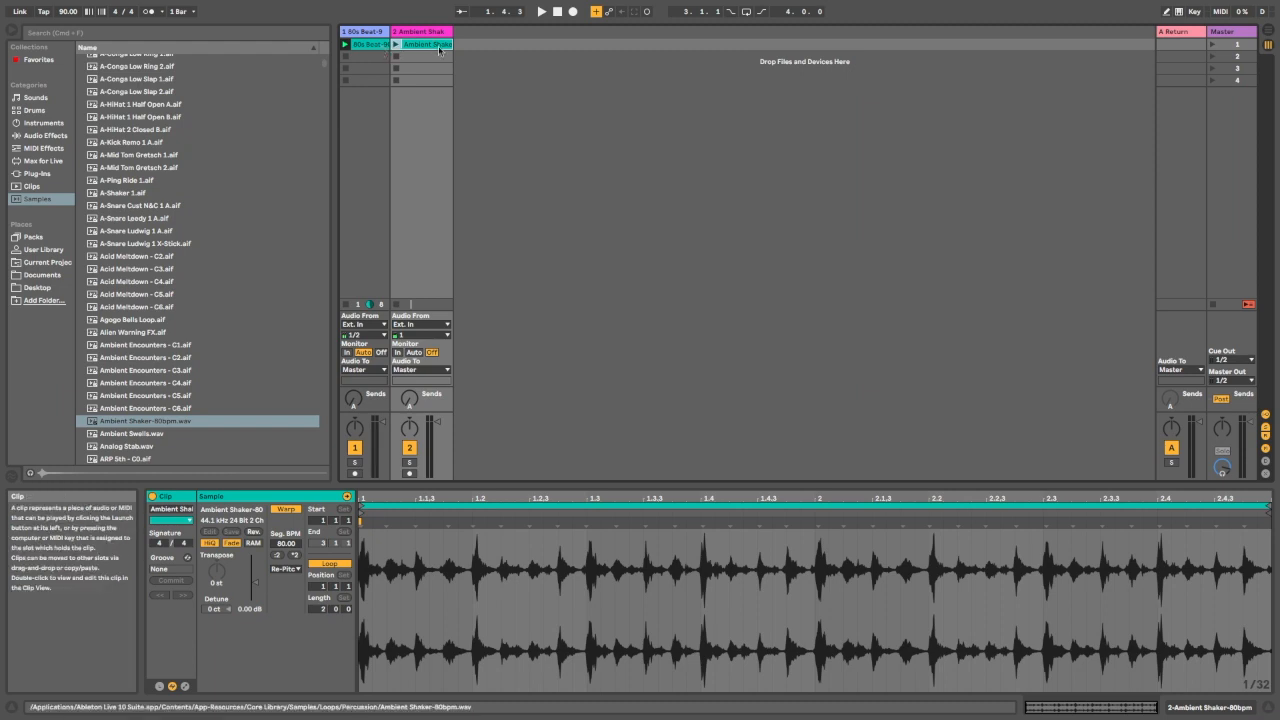
Launch scene 1 to hear the beat and shaker clips together, and stop playback
{"action": "left_click", "coordinate": [1211, 46]}
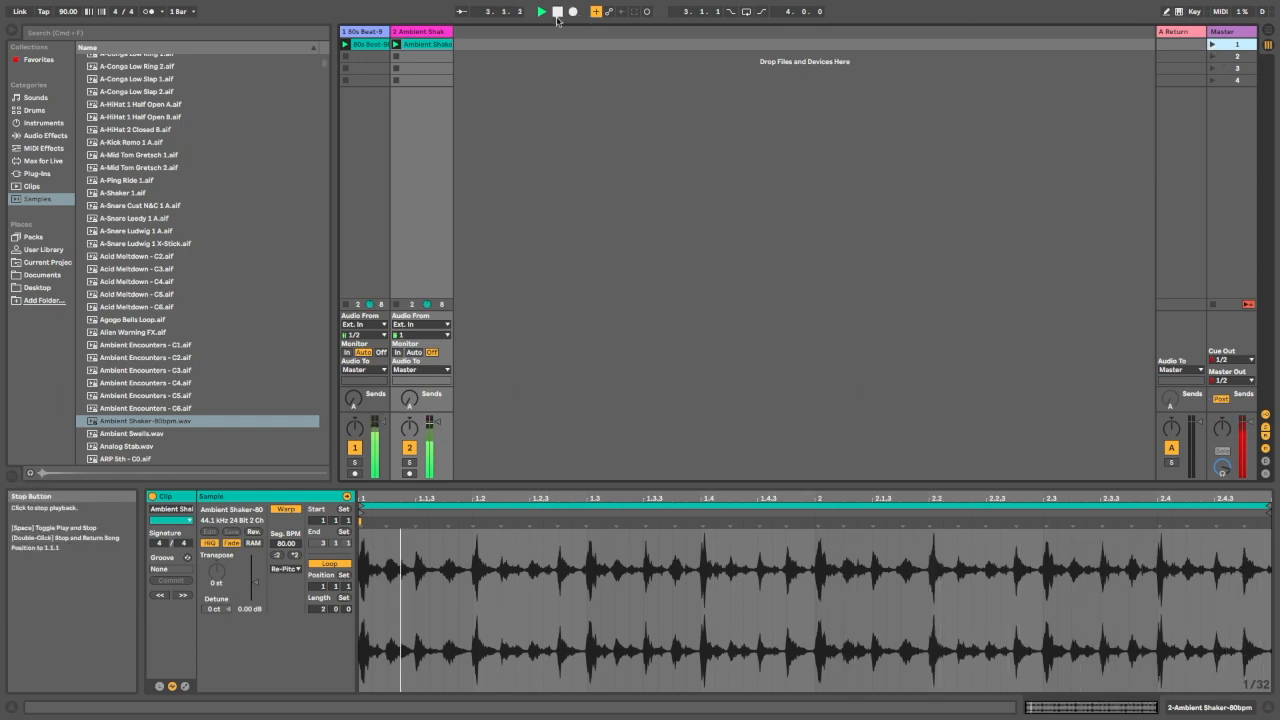
{"action": "left_click", "coordinate": [557, 12]}
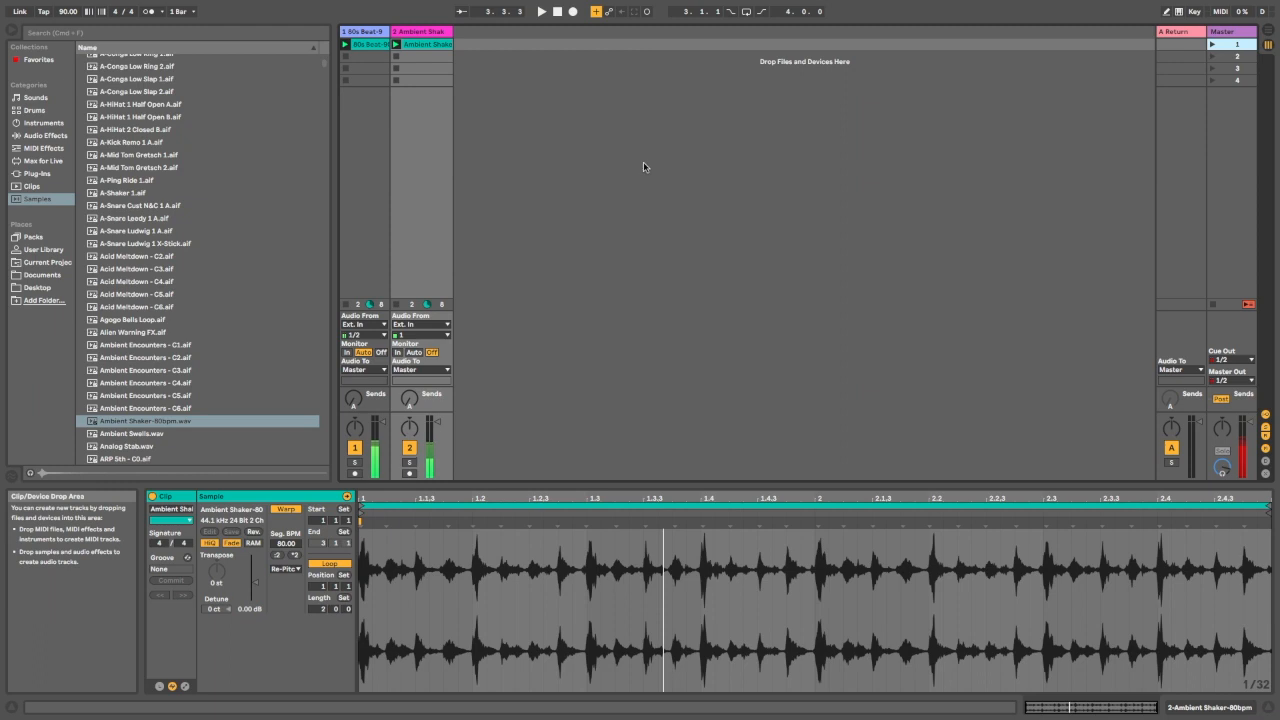
Load the sample Bell Brush-70bpm.wav into the first clip slot of a new audio track beside the Ambient Shaker track
{"action": "scroll", "coordinate": [210, 292], "scroll_direction": "down", "scroll_amount": 8}
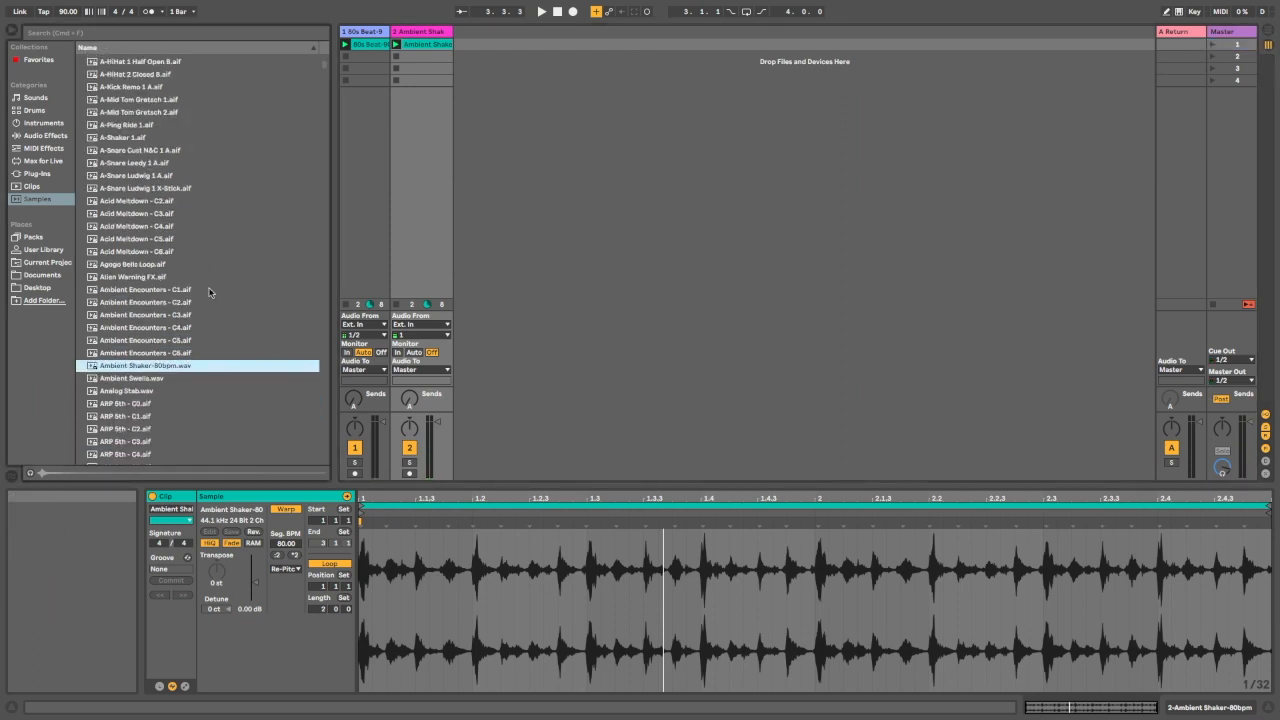
{"action": "scroll", "coordinate": [210, 292], "scroll_direction": "down", "scroll_amount": 1}
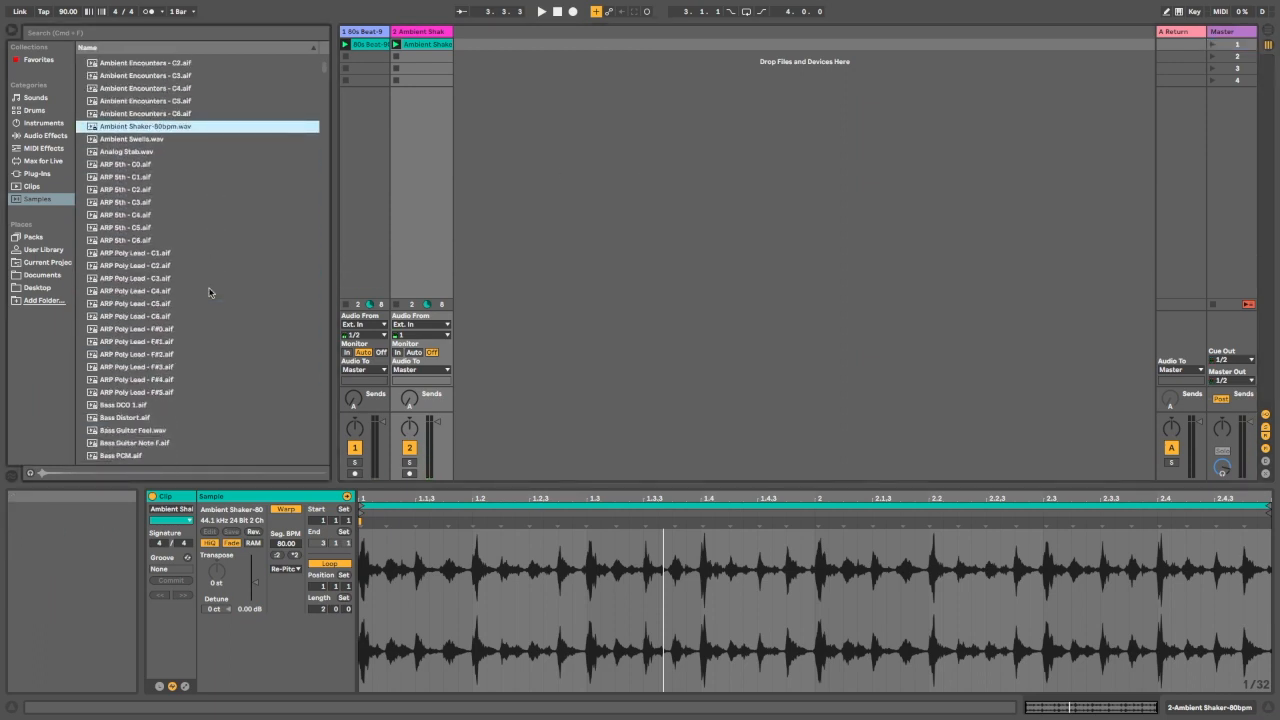
{"action": "scroll", "coordinate": [210, 292], "scroll_direction": "down", "scroll_amount": 2}
{"action": "scroll", "coordinate": [210, 292], "scroll_direction": "down", "scroll_amount": 3}
{"action": "scroll", "coordinate": [210, 292], "scroll_direction": "down", "scroll_amount": 1}
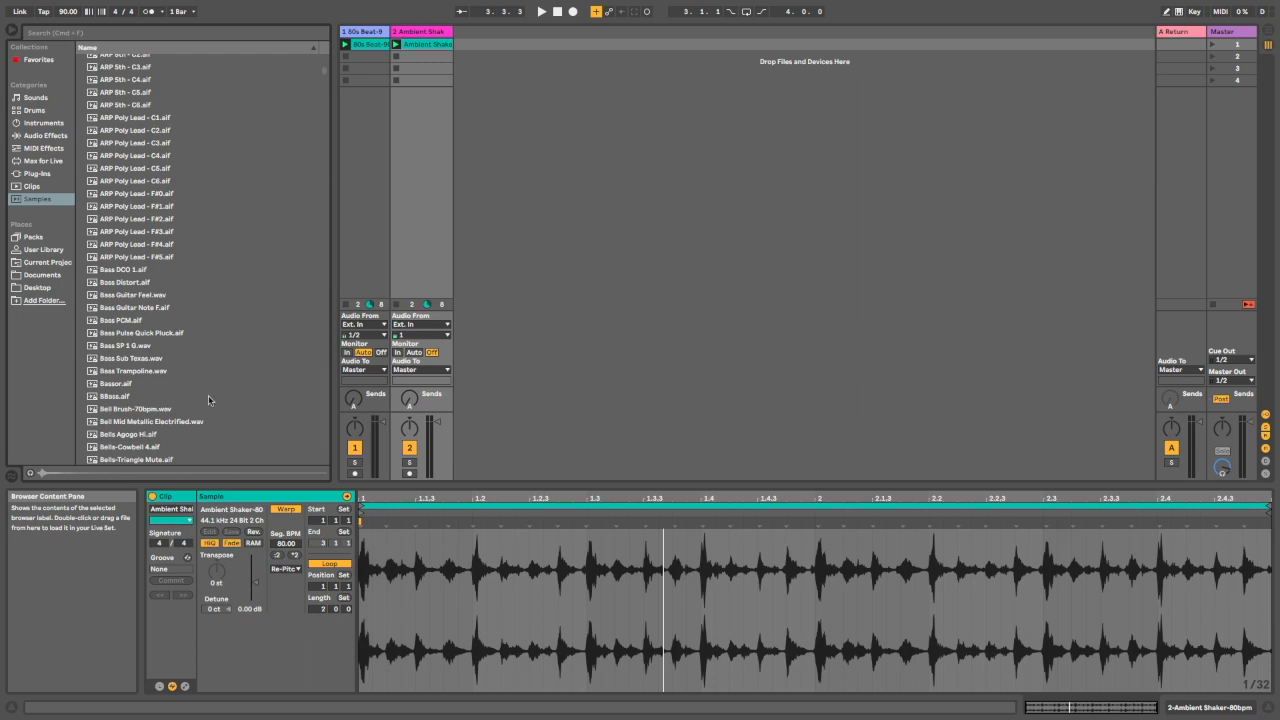
{"action": "left_click", "coordinate": [130, 411]}
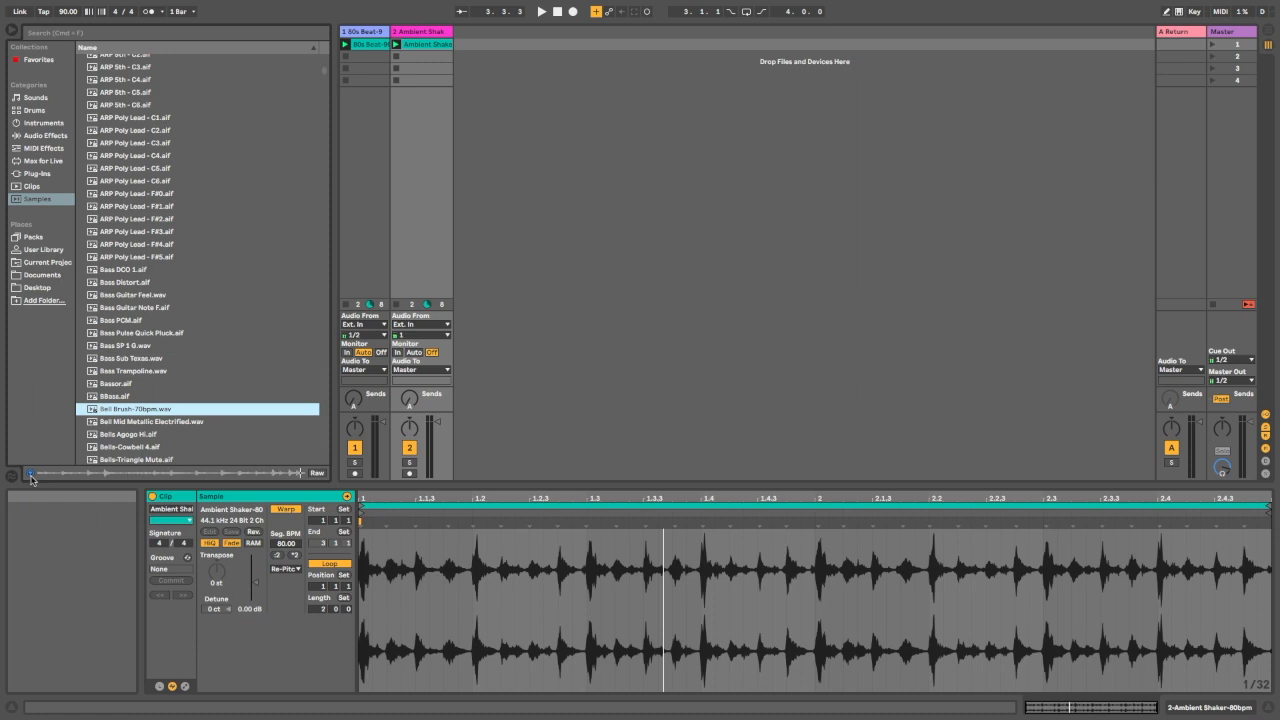
{"action": "mouse_move", "coordinate": [157, 410]}
{"action": "left_mouse_down"}
{"action": "mouse_move", "coordinate": [184, 414]}
{"action": "mouse_move", "coordinate": [436, 182]}
{"action": "mouse_move", "coordinate": [508, 46]}
{"action": "left_mouse_up"}
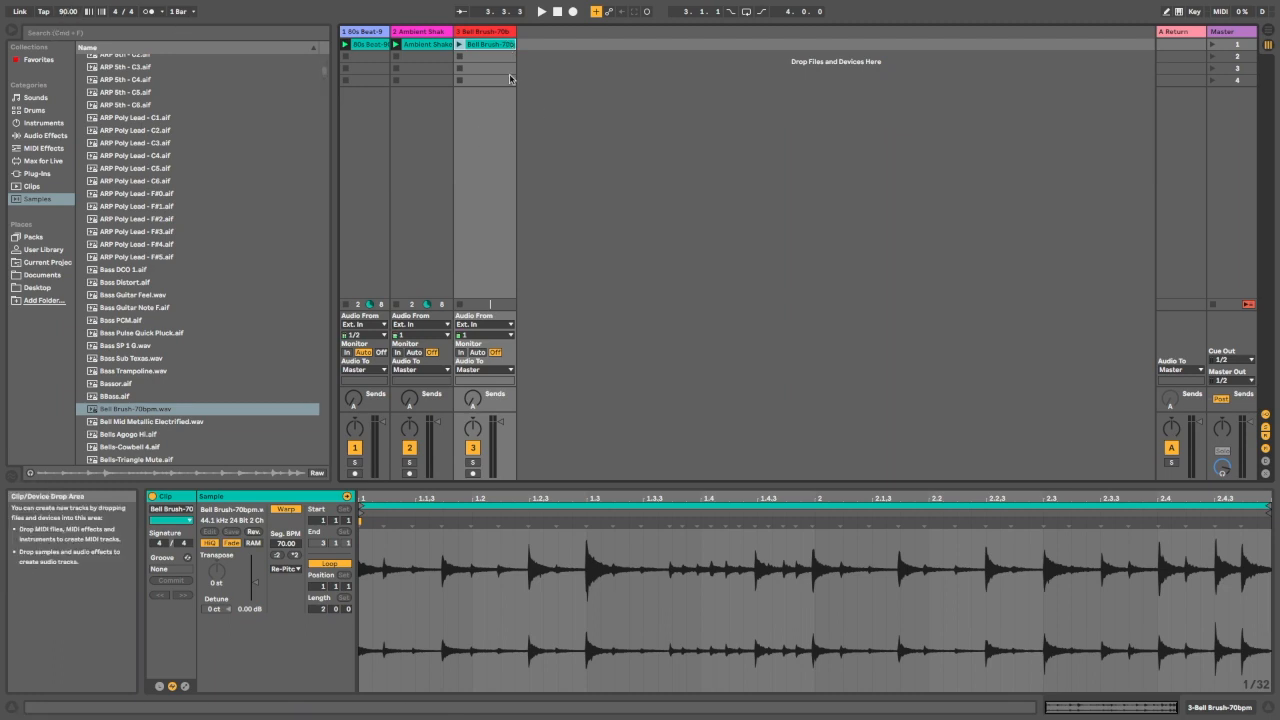
Launch scene 1, bring the 80s Beat clip in over the shaker and bell loops, and stop playback
{"action": "left_click", "coordinate": [1212, 45]}
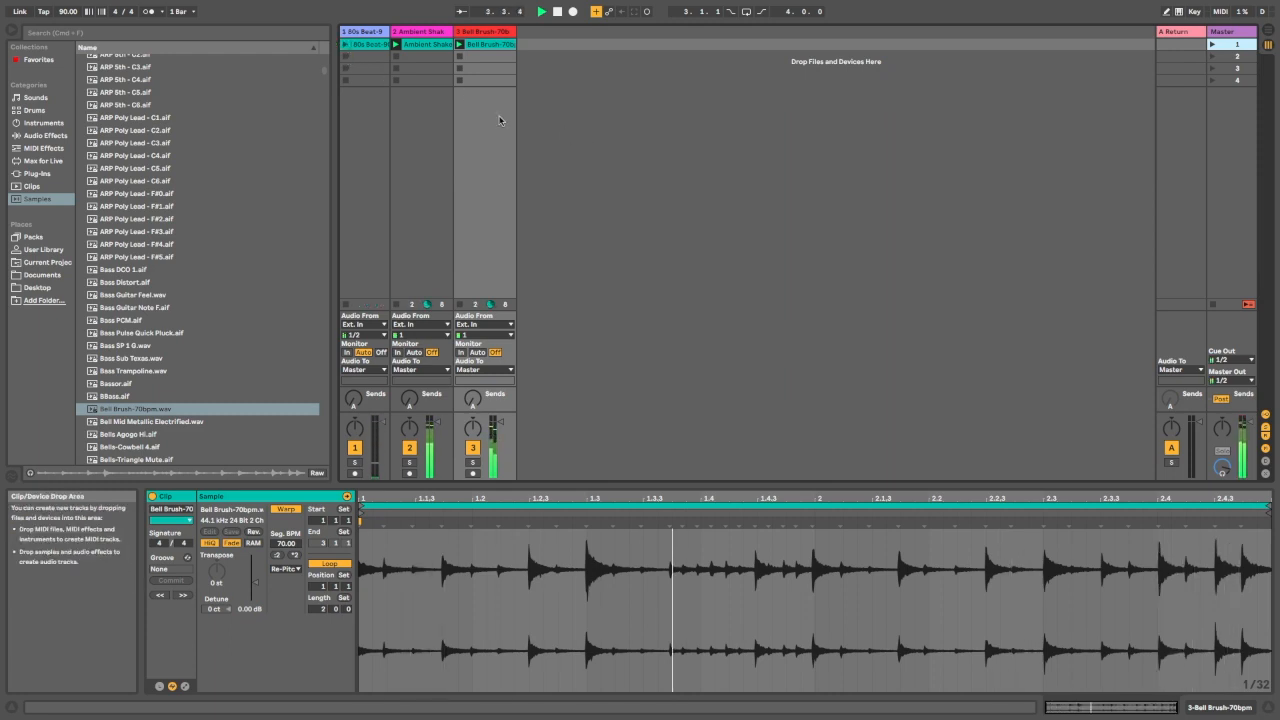
{"action": "left_click", "coordinate": [347, 47]}
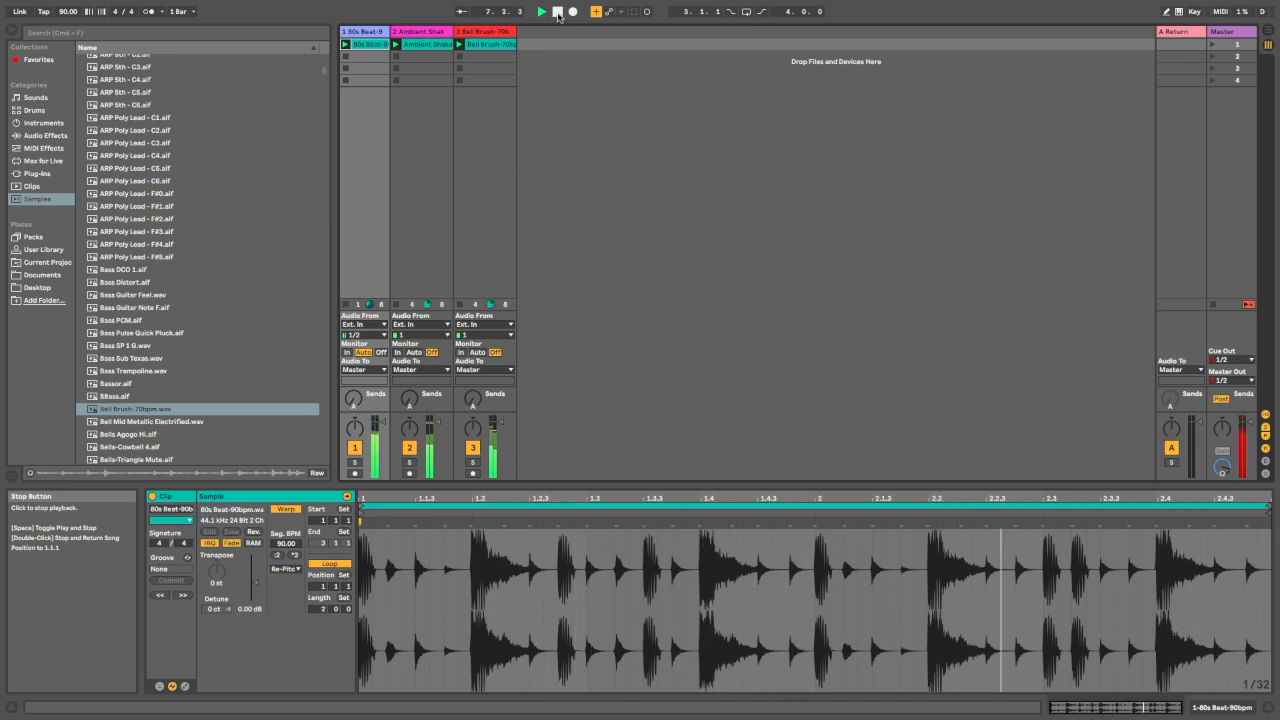
{"action": "left_click", "coordinate": [558, 13]}
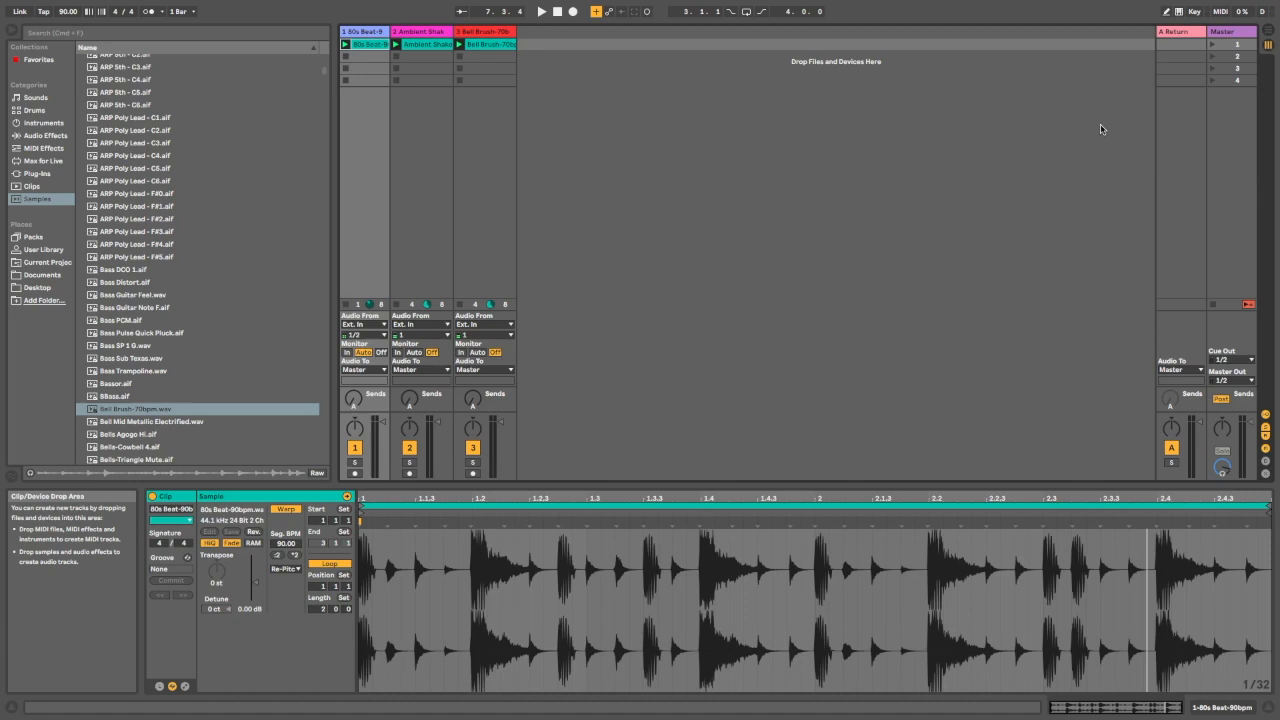
Set scene 1's launch tempo to 100 BPM, and play the scene briefly at that tempo
{"action": "left_click", "coordinate": [1237, 47]}
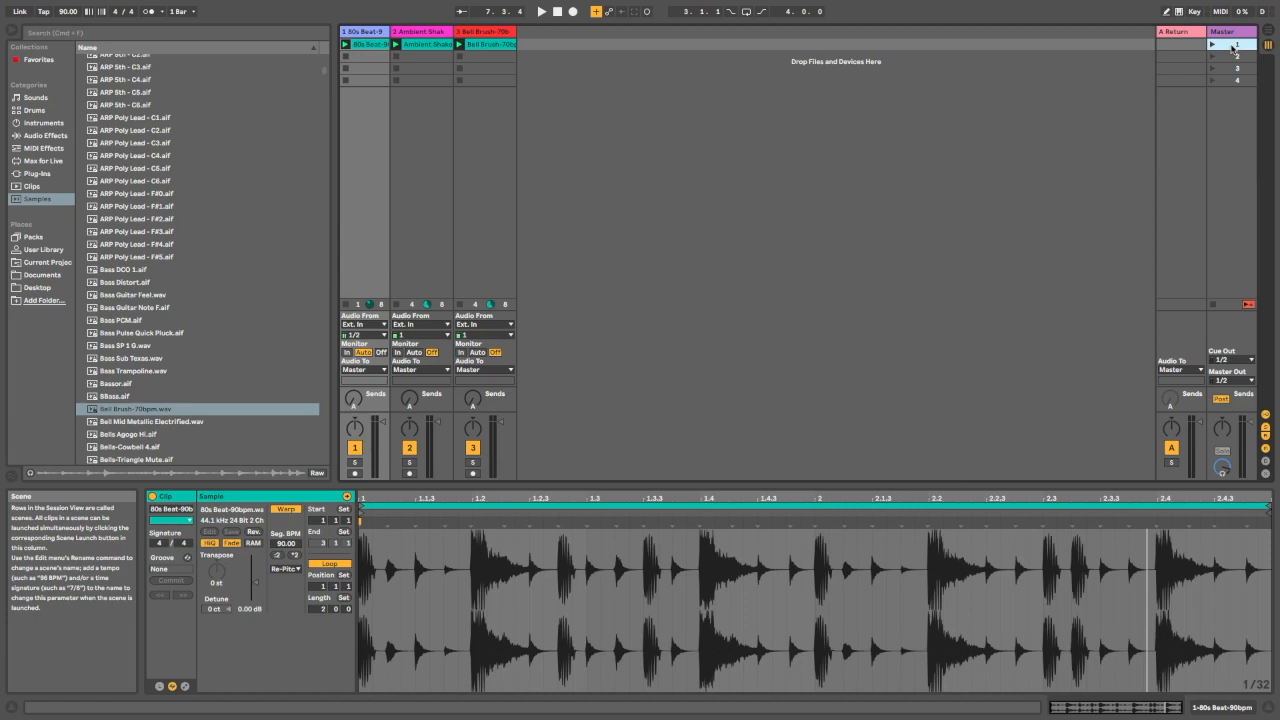
{"action": "right_click", "coordinate": [1233, 49]}
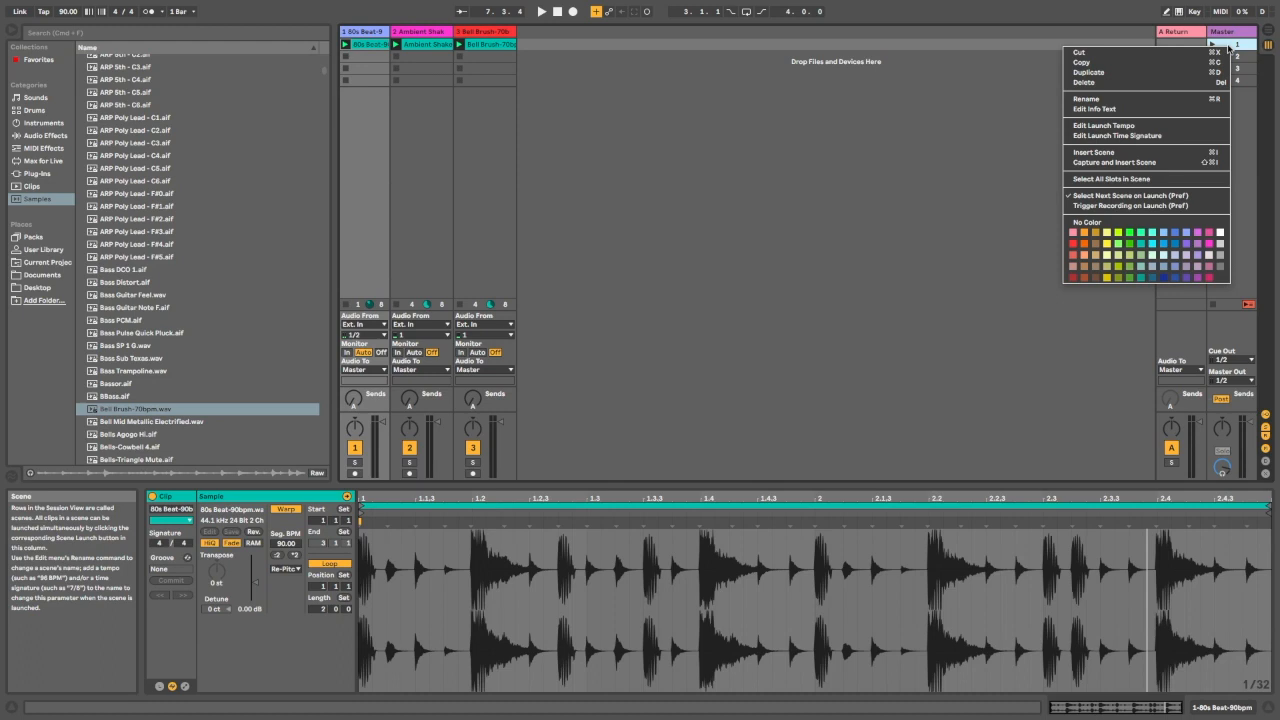
{"action": "left_click", "coordinate": [1138, 128]}
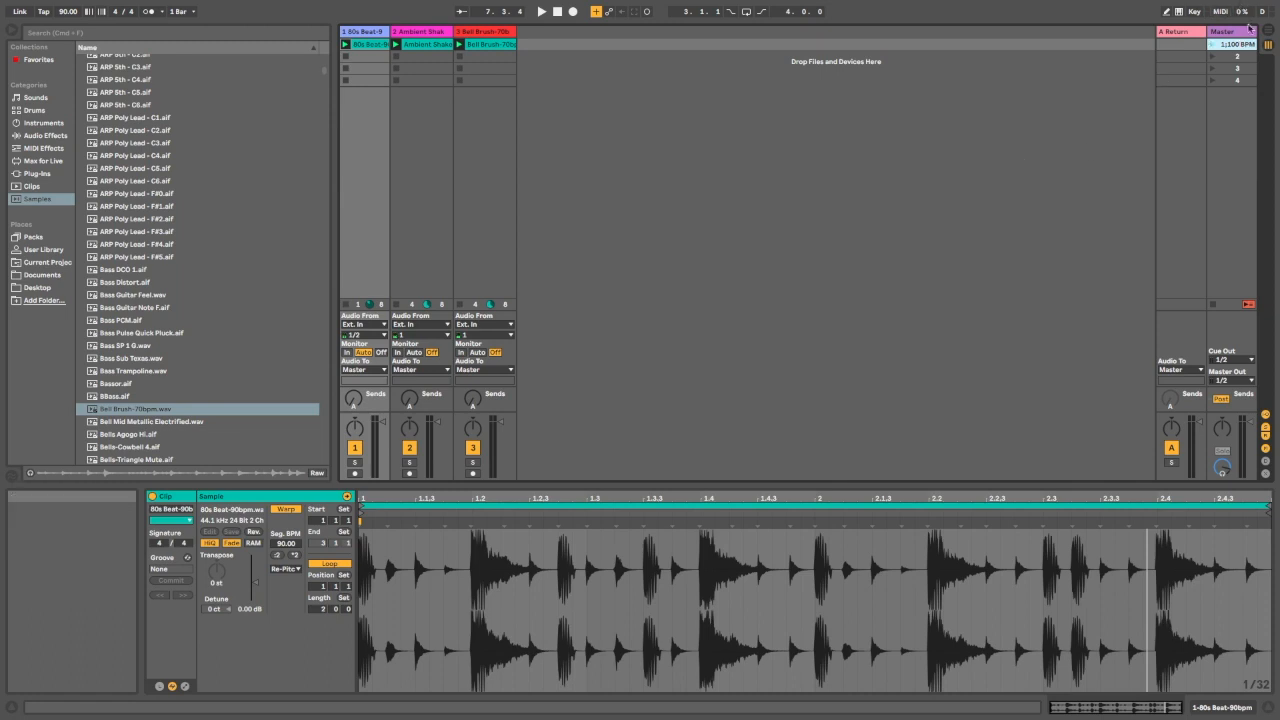
{"action": "left_click", "coordinate": [1213, 46]}
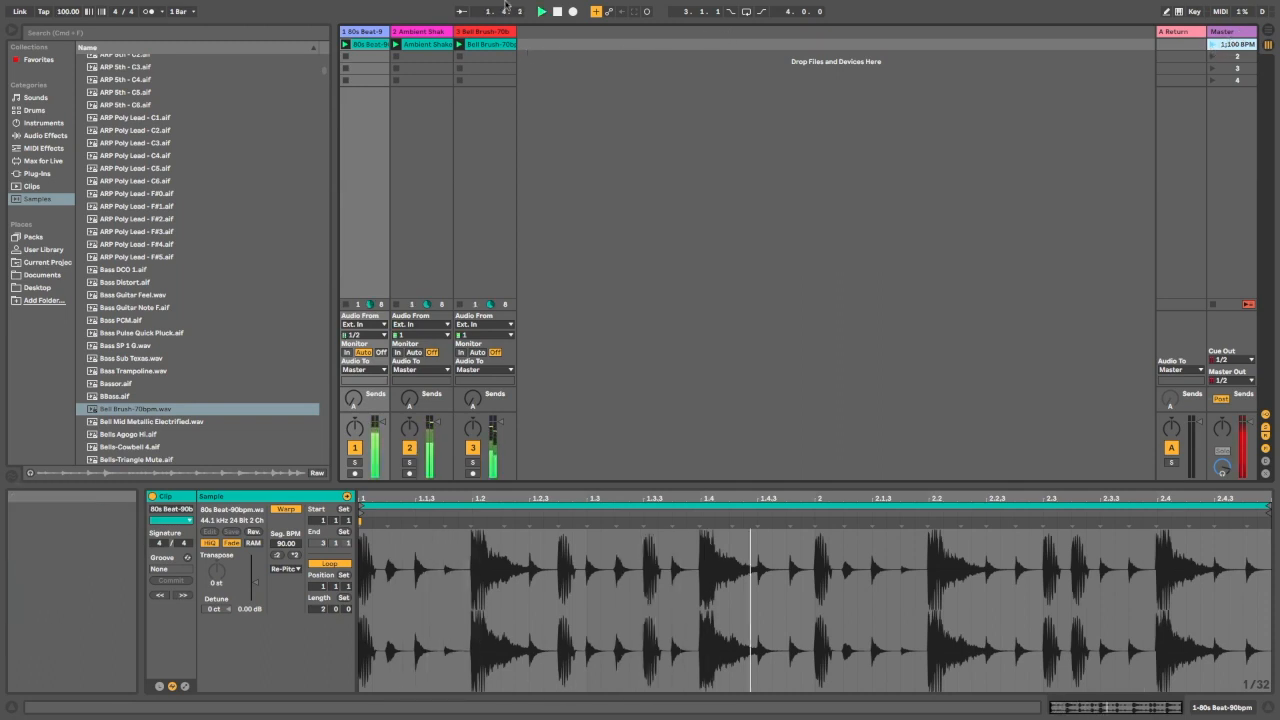
{"action": "left_click", "coordinate": [558, 12]}
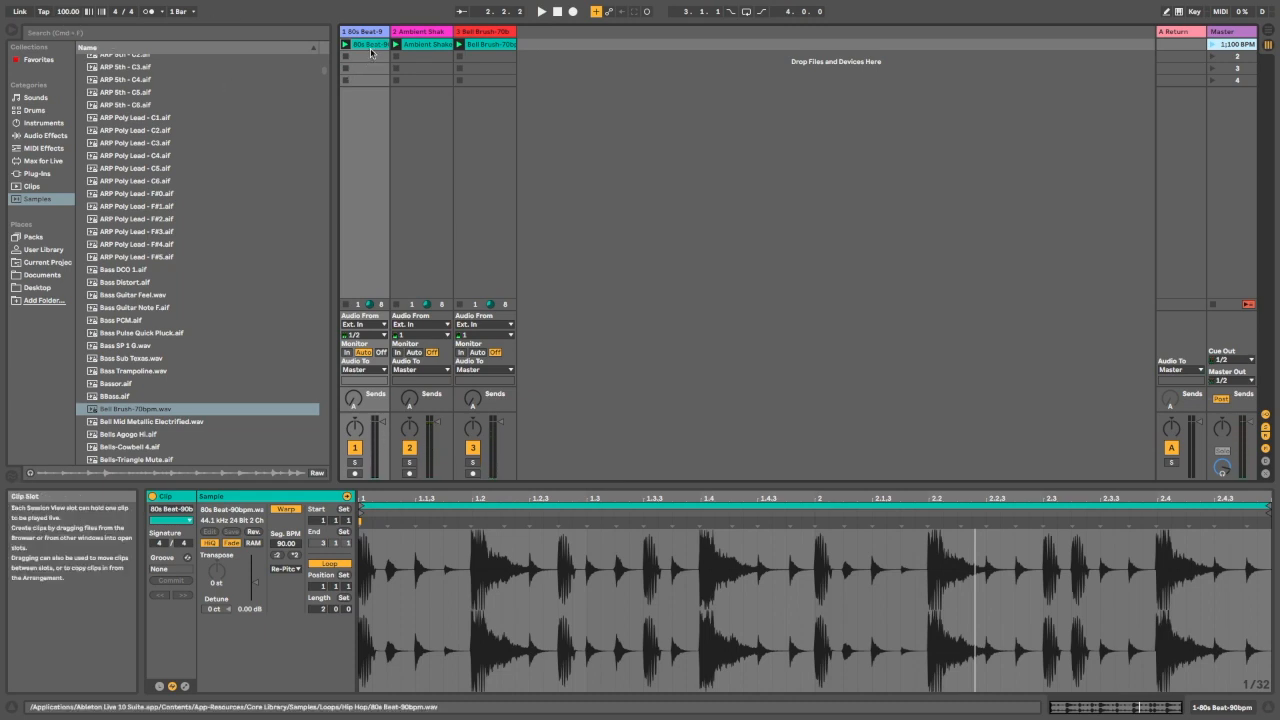
Copy scene 1's three clips into the scene 2 slots below, and widen all three audio tracks to show more of their names
{"action": "left_click", "coordinate": [494, 47], "text": "shift"}
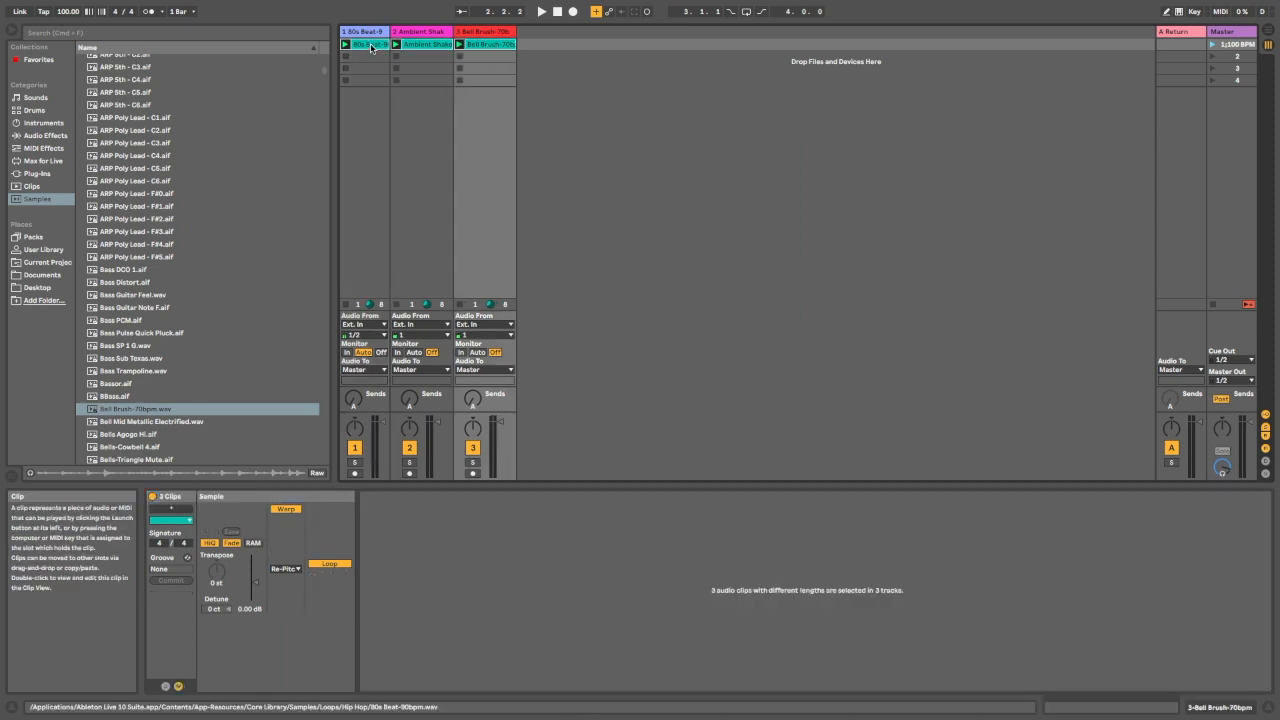
{"action": "left_click_drag", "start_coordinate": [371, 47], "coordinate": [372, 57]}
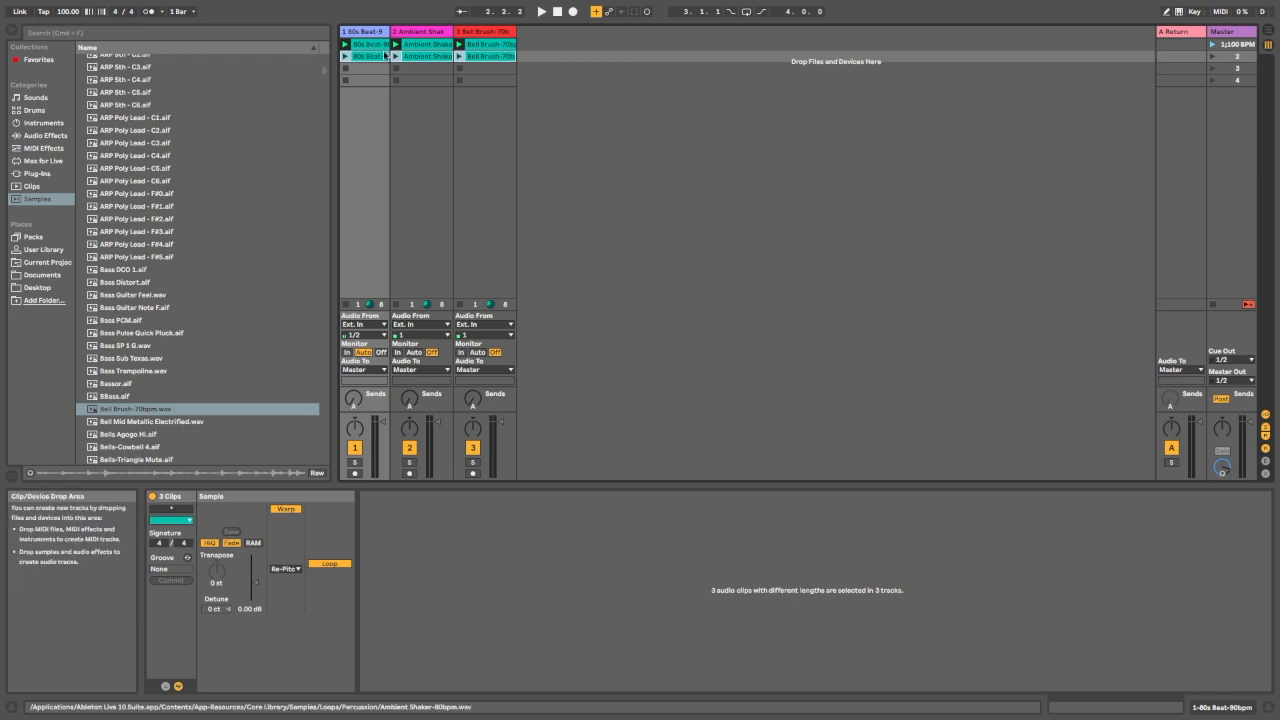
{"action": "left_click_drag", "start_coordinate": [512, 32], "coordinate": [539, 32]}
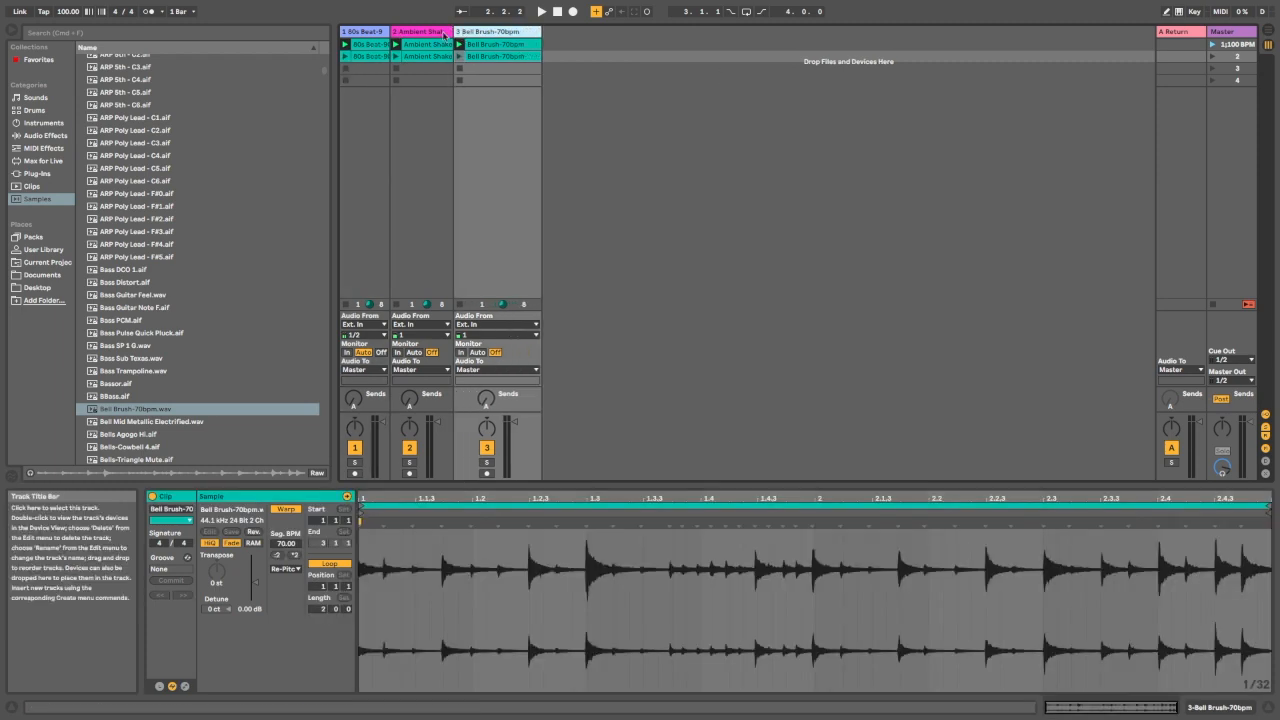
{"action": "left_click_drag", "start_coordinate": [447, 34], "coordinate": [480, 32]}
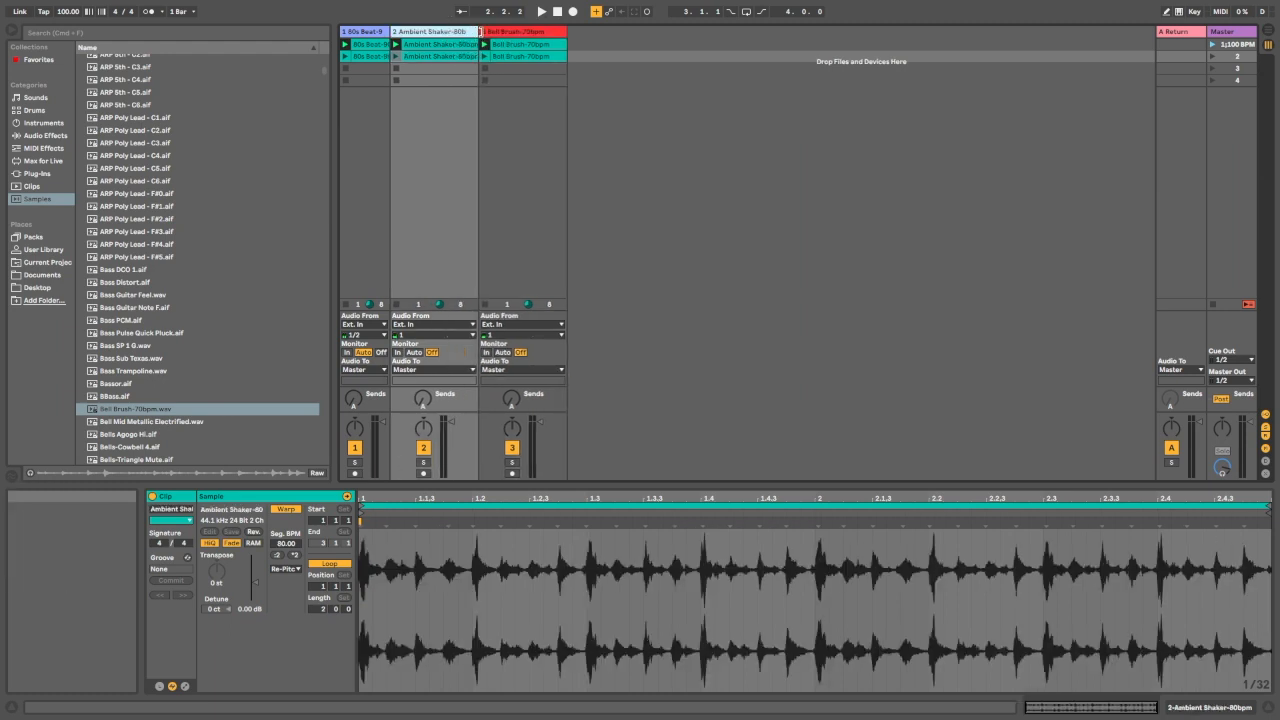
{"action": "left_click_drag", "start_coordinate": [390, 33], "coordinate": [415, 33]}
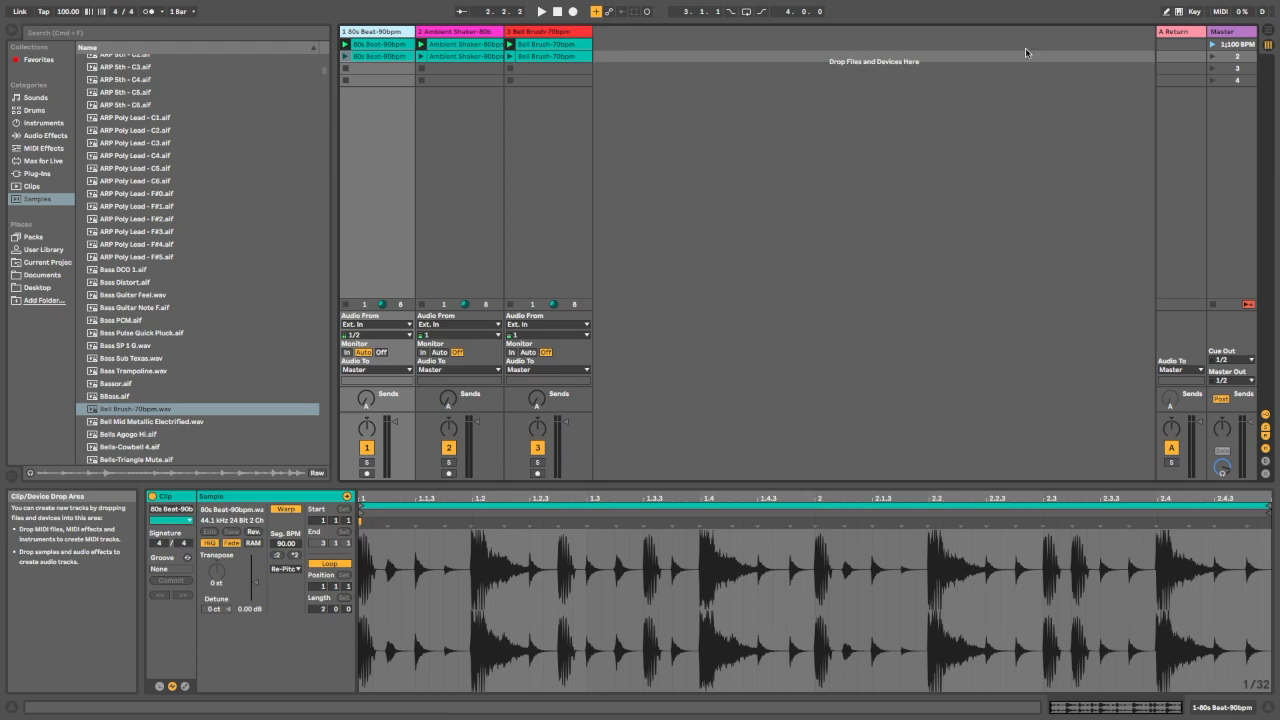
Play scene 1, switch to the copied clips in scene 2, and stop playback
{"action": "left_click", "coordinate": [1212, 45]}
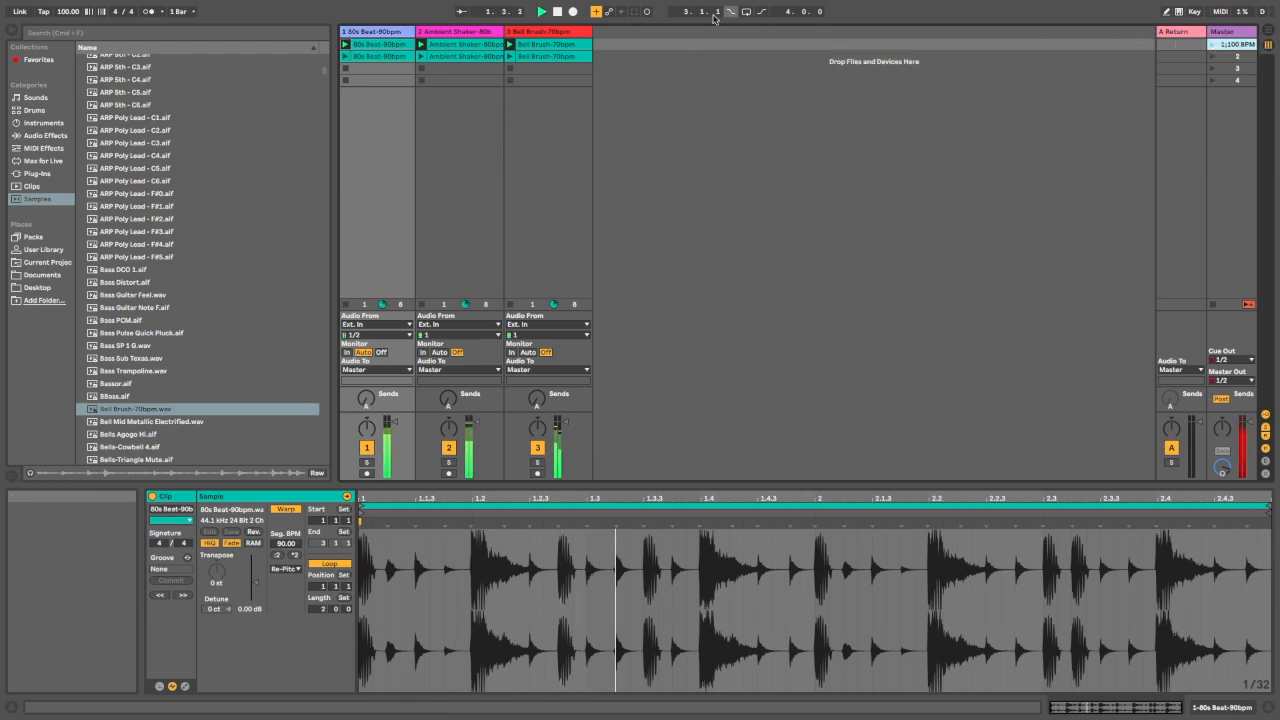
{"action": "left_click", "coordinate": [1214, 48]}
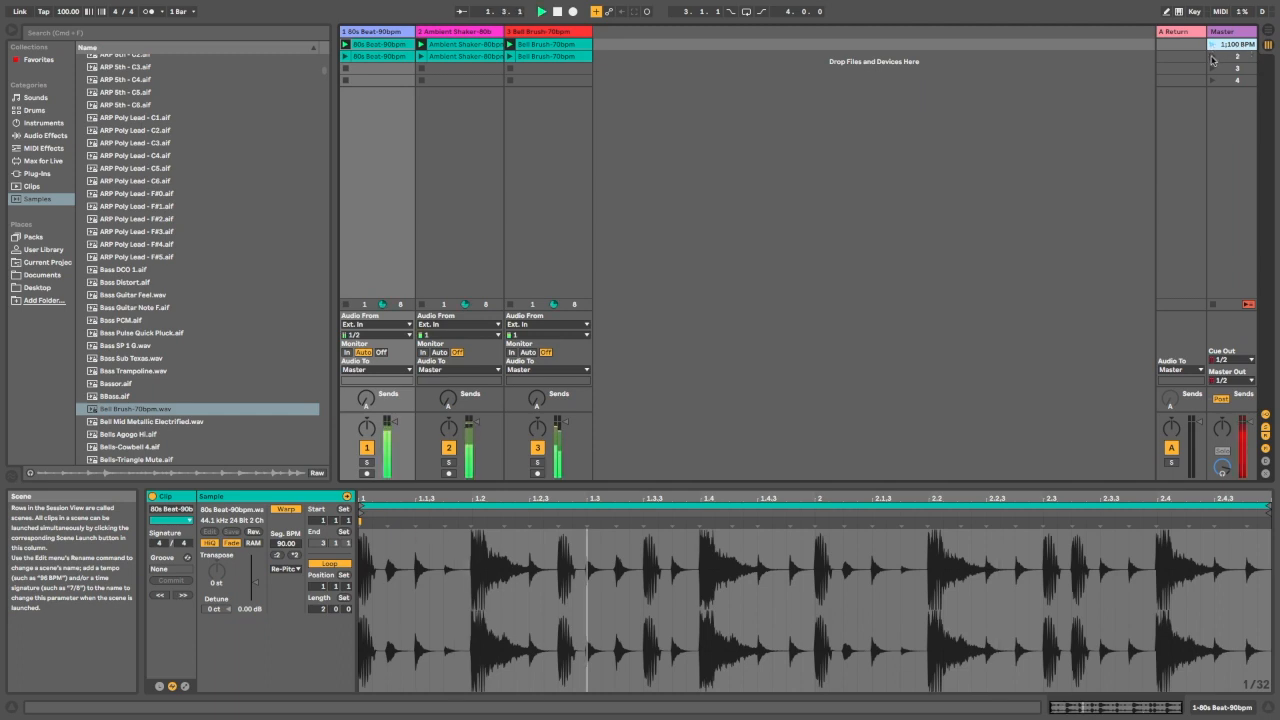
{"action": "left_click", "coordinate": [1212, 61]}
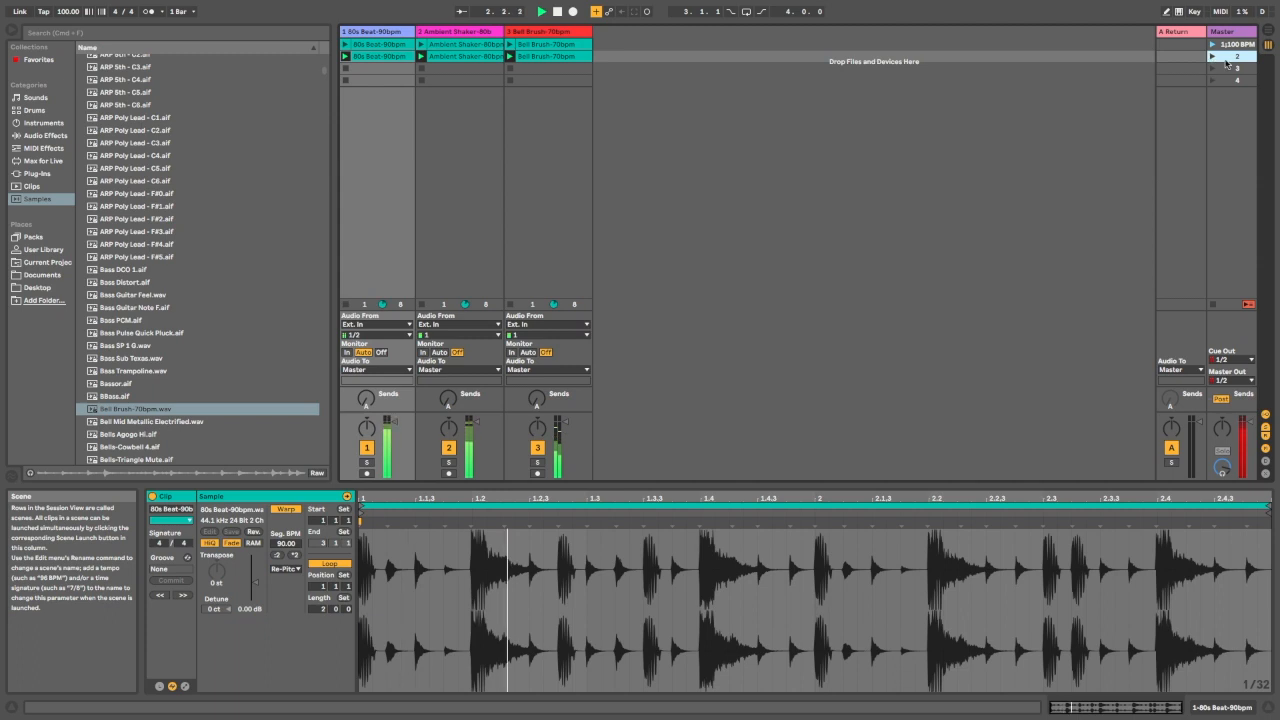
{"action": "left_click", "coordinate": [558, 12]}
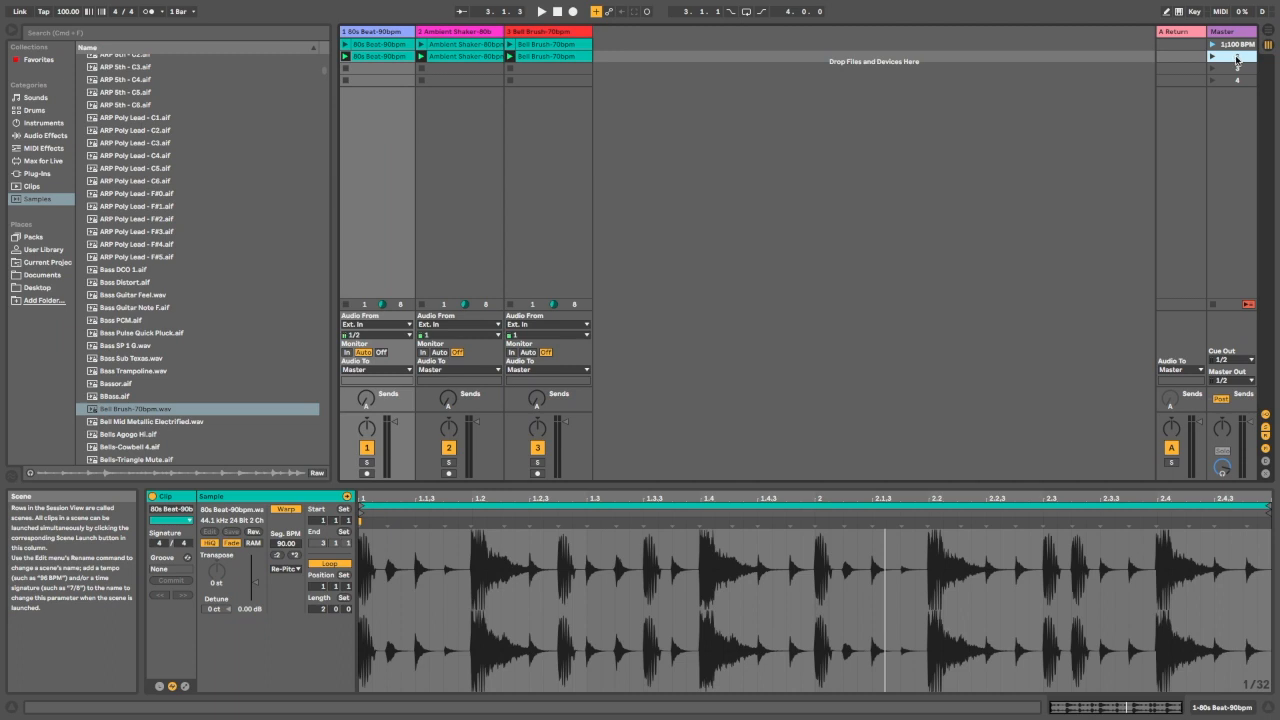
Set scene 2's launch tempo to 98 BPM
{"action": "right_click", "coordinate": [1237, 59]}
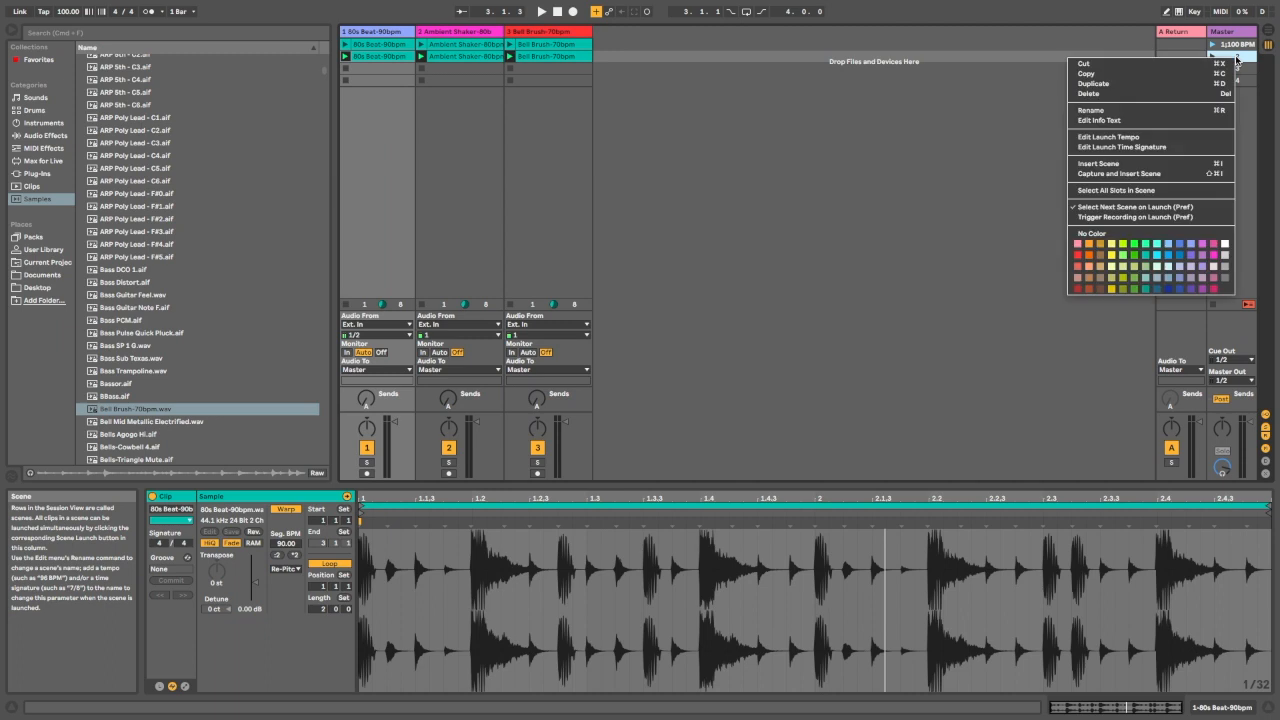
{"action": "left_click", "coordinate": [1125, 138]}
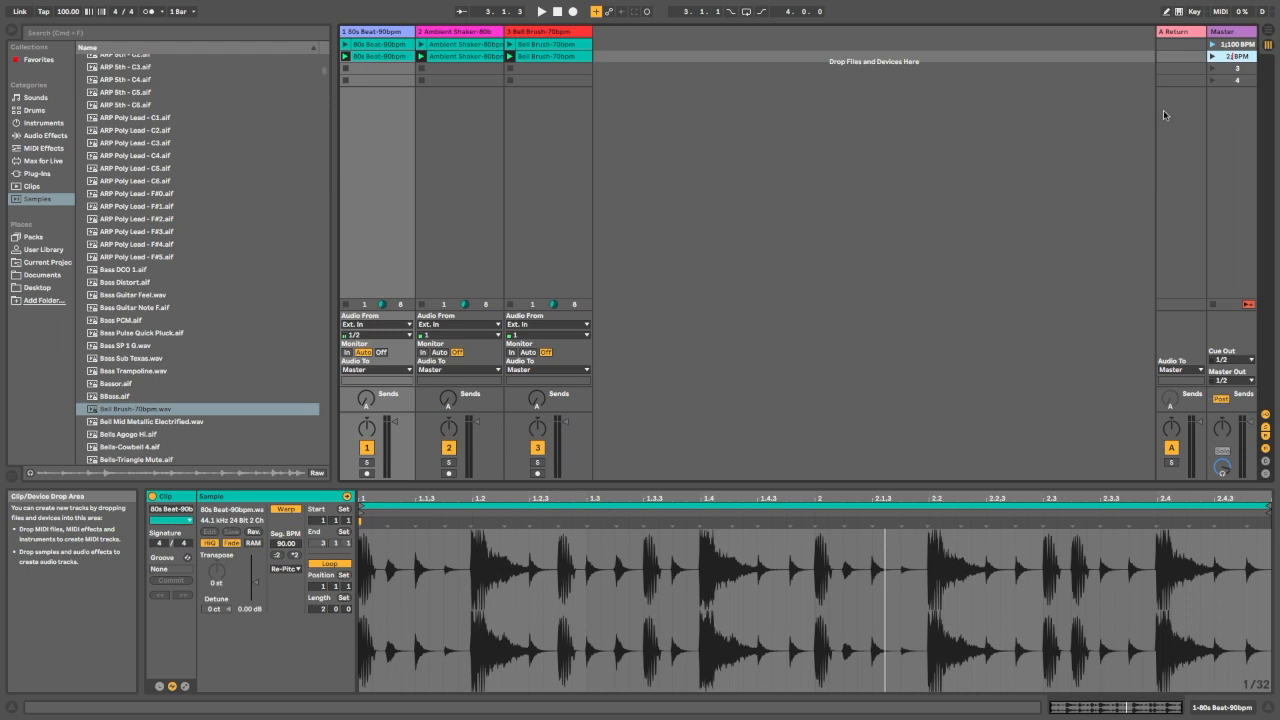
{"action": "type", "text": "98"}
Launch scene 1 followed by scene 2 to compare their launch tempos, and stop playback
{"action": "left_click", "coordinate": [1212, 45]}
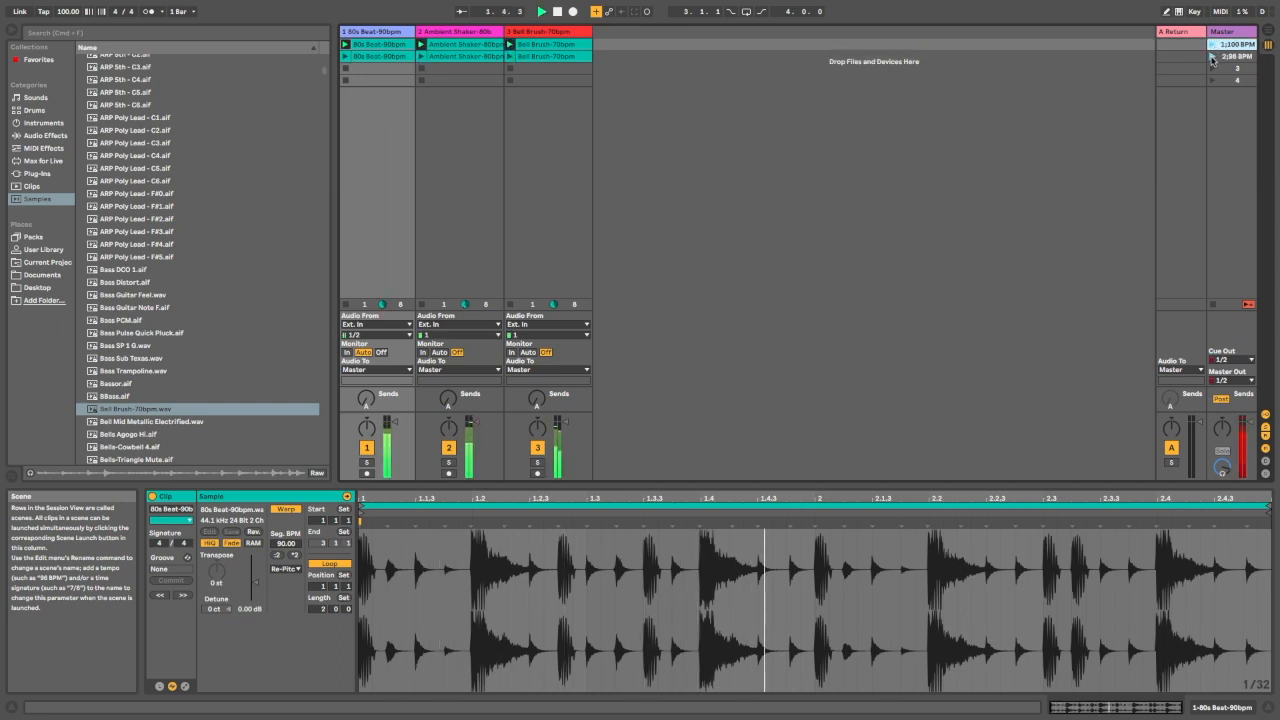
{"action": "left_click", "coordinate": [1212, 57]}
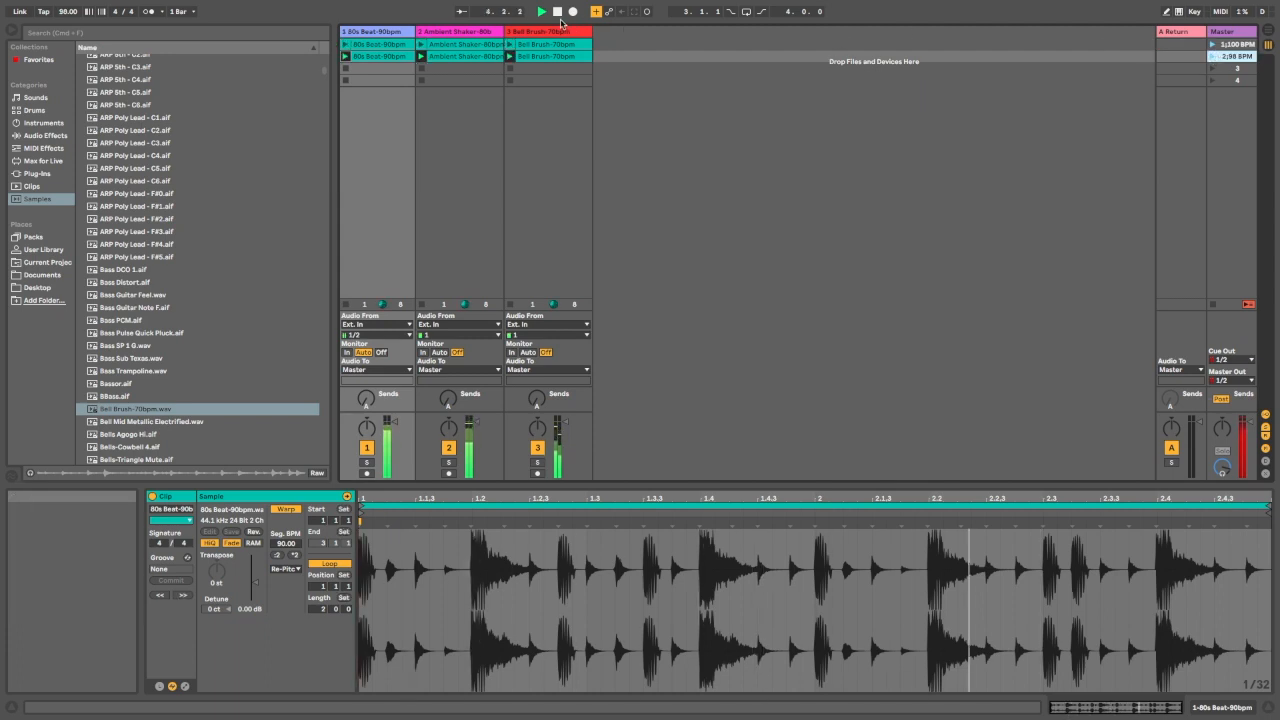
{"action": "left_click", "coordinate": [559, 13]}
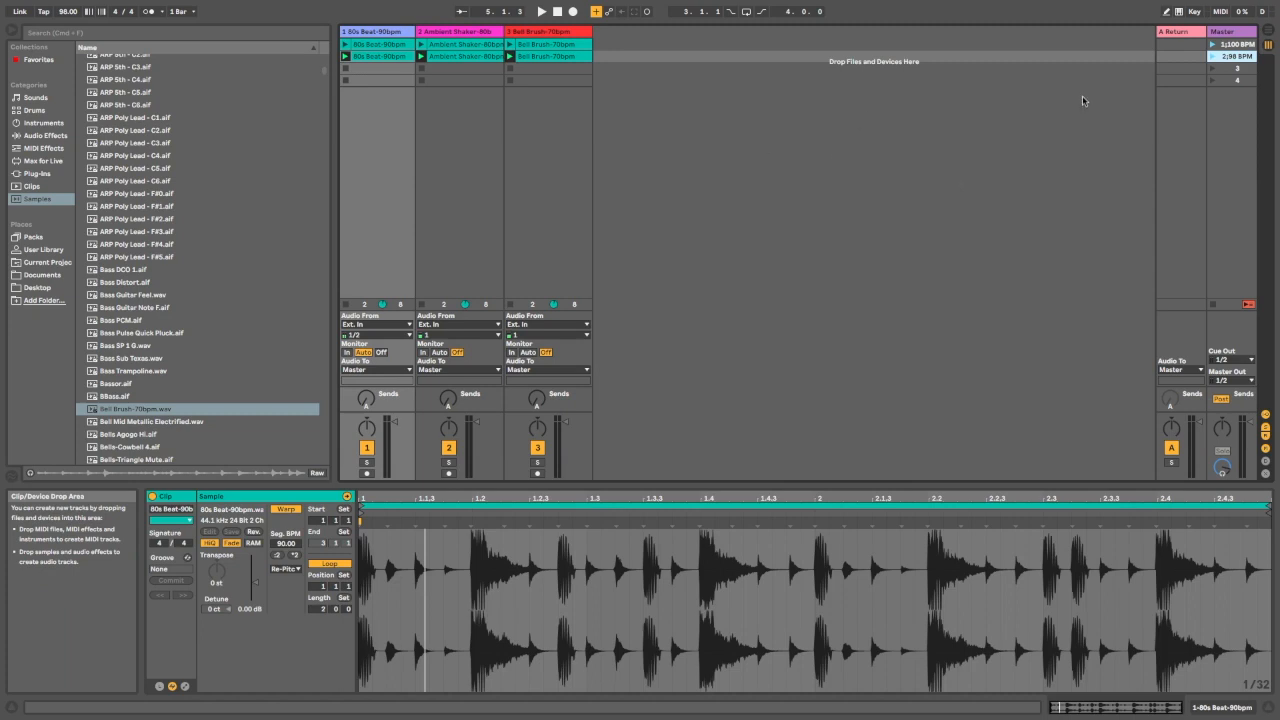
{"action": "left_click", "coordinate": [1236, 45]}
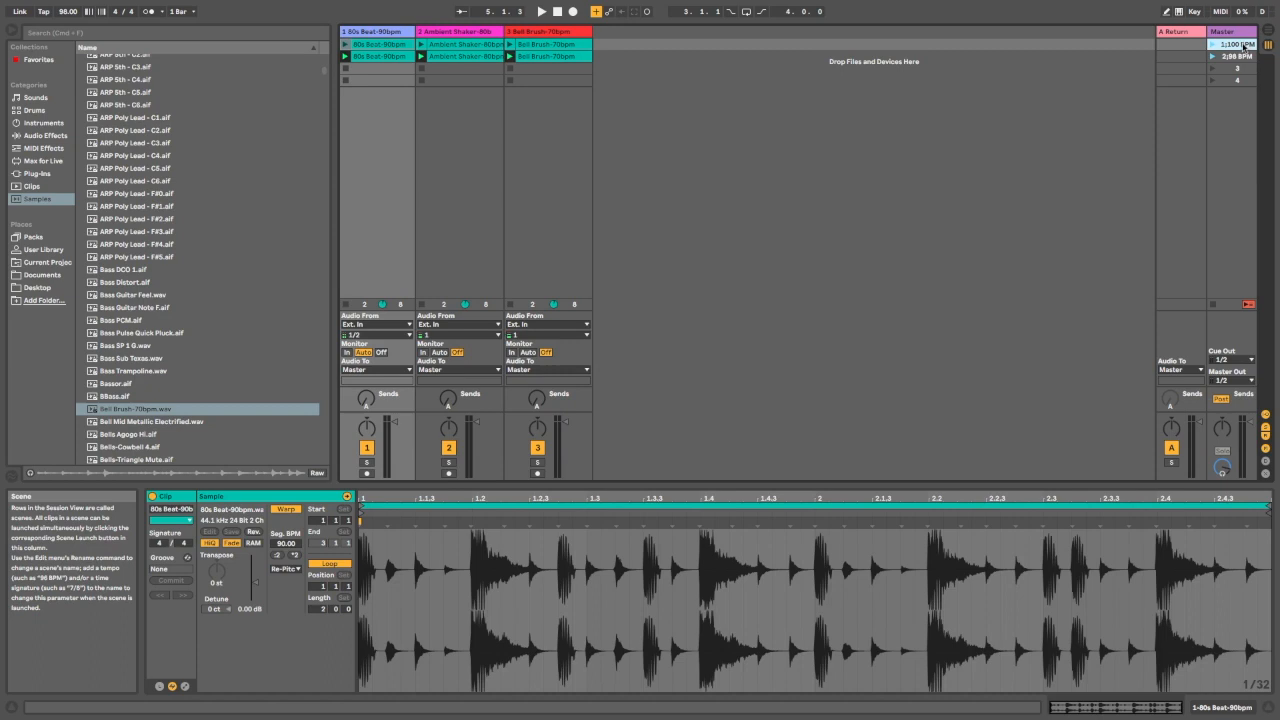
{"action": "right_click", "coordinate": [1244, 46]}
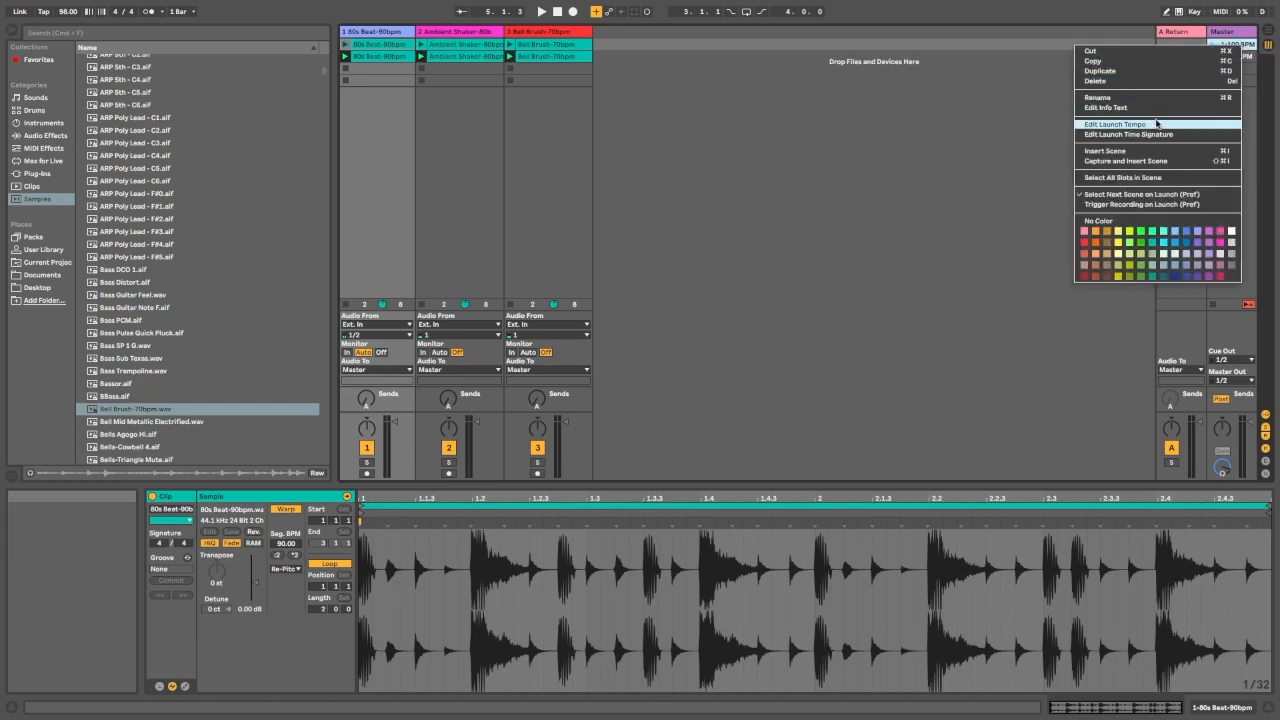
{"action": "left_click", "coordinate": [929, 218]}
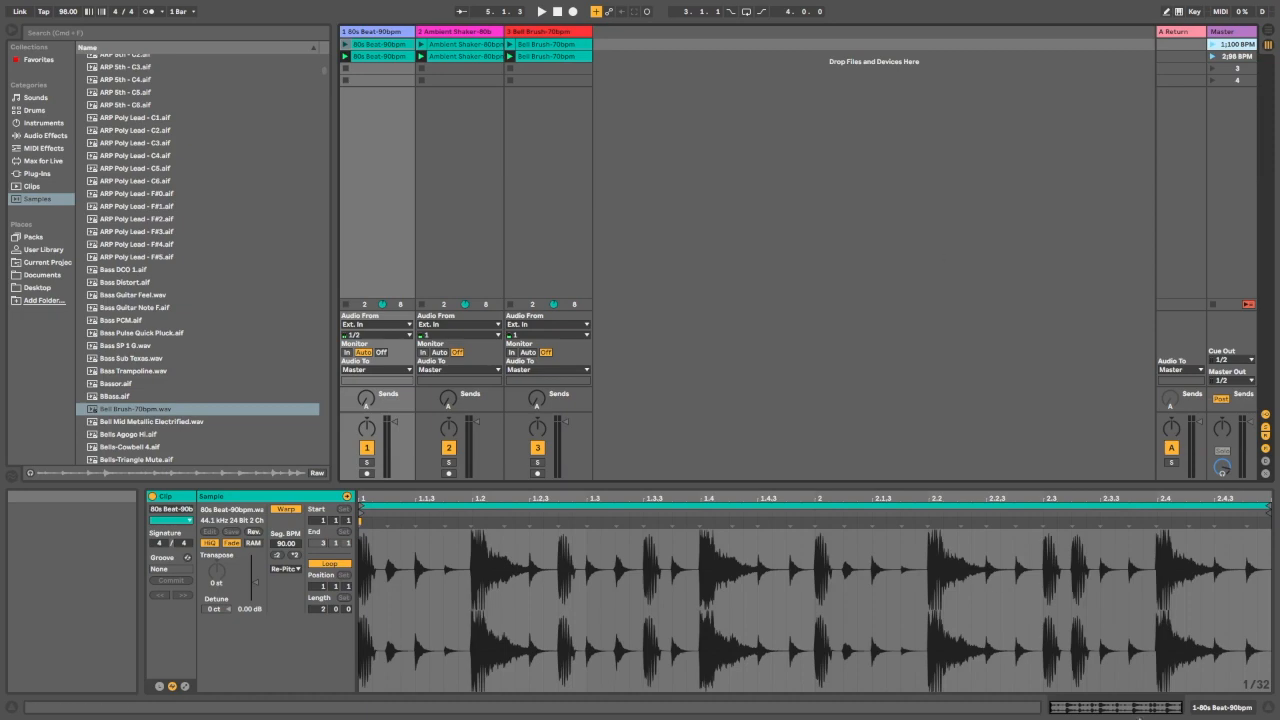
{"action": "mouse_move", "coordinate": [1205, 700]}
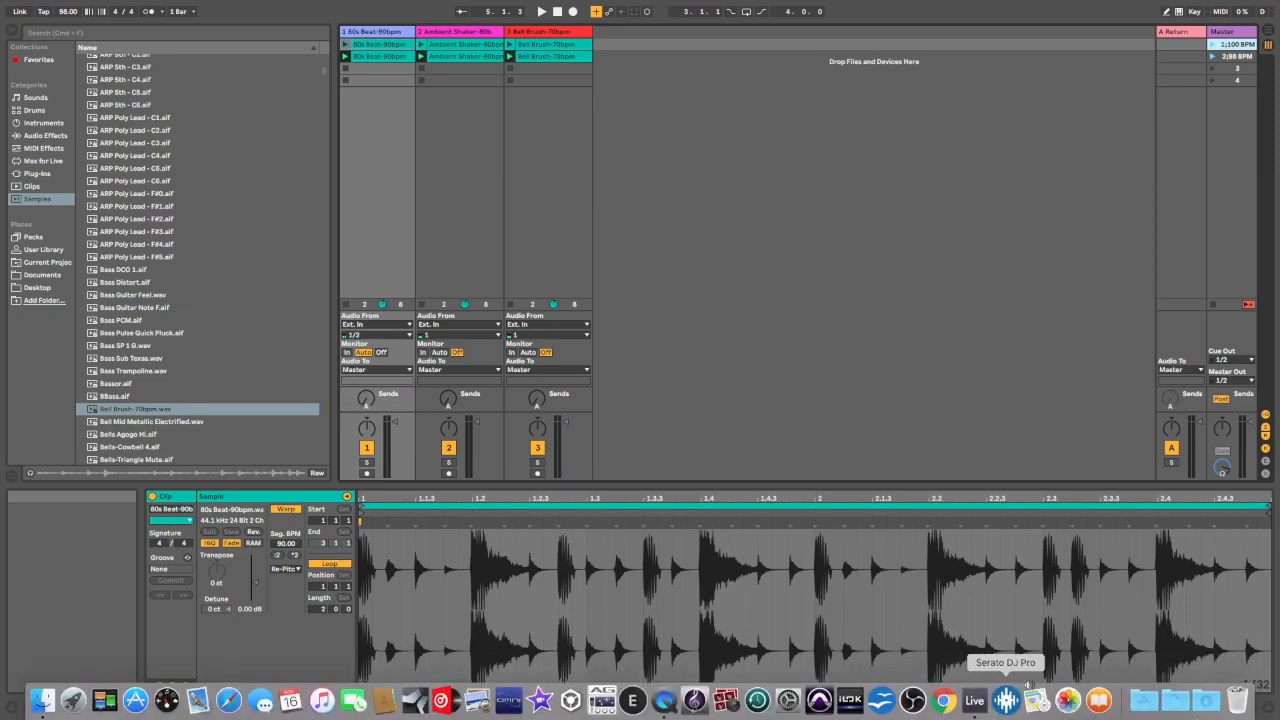